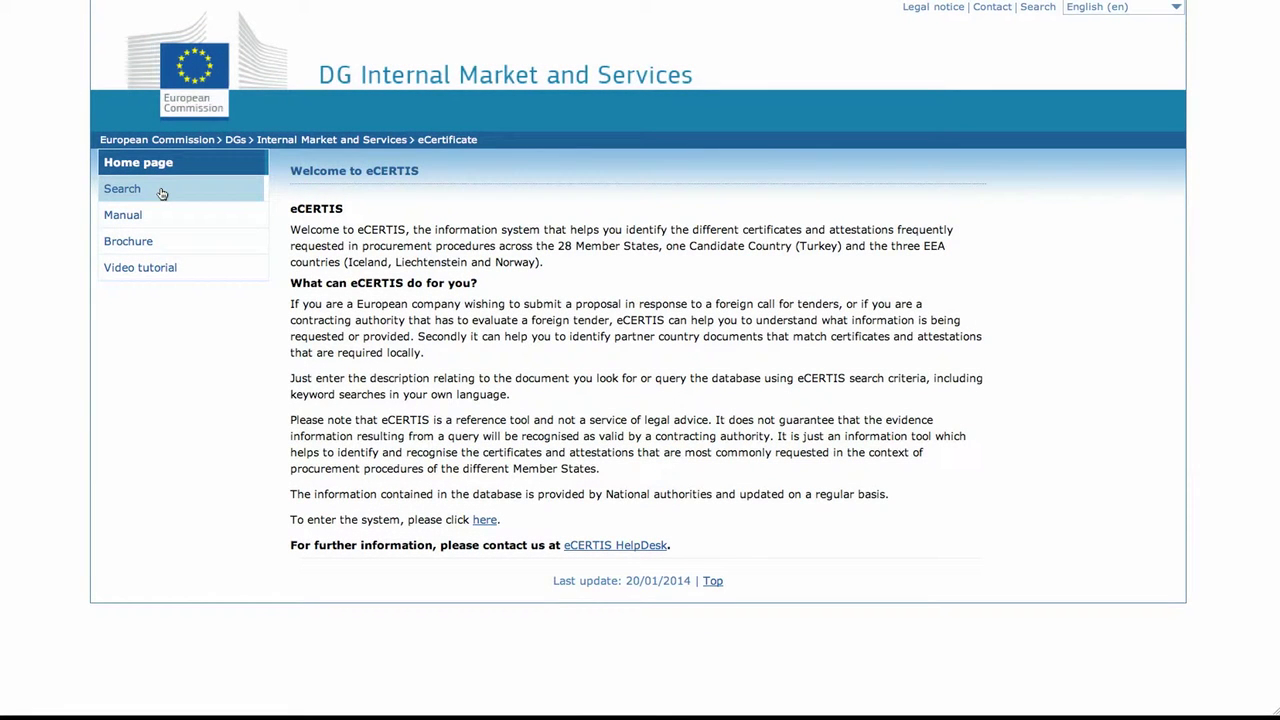
# - Open the document search, set the document type set to "Certificate required after the completion of public procurements" and review its document types
pyautogui.click(160, 188)
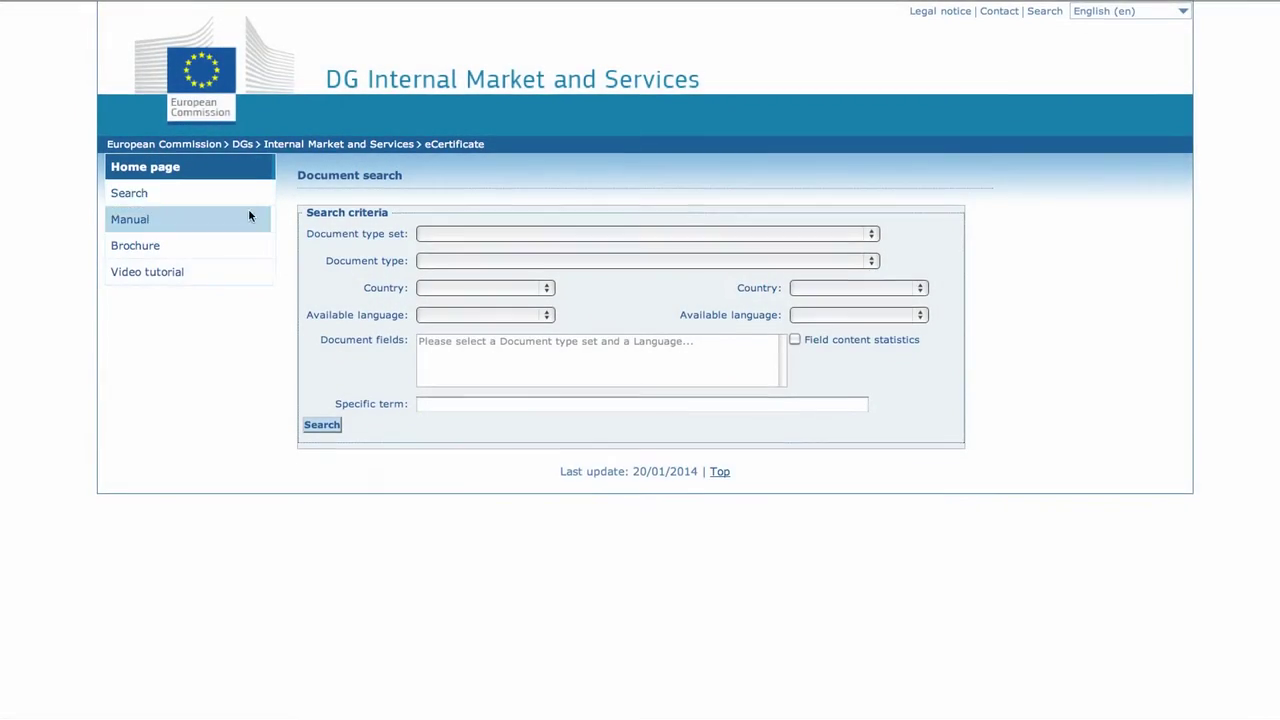
pyautogui.click(426, 236)
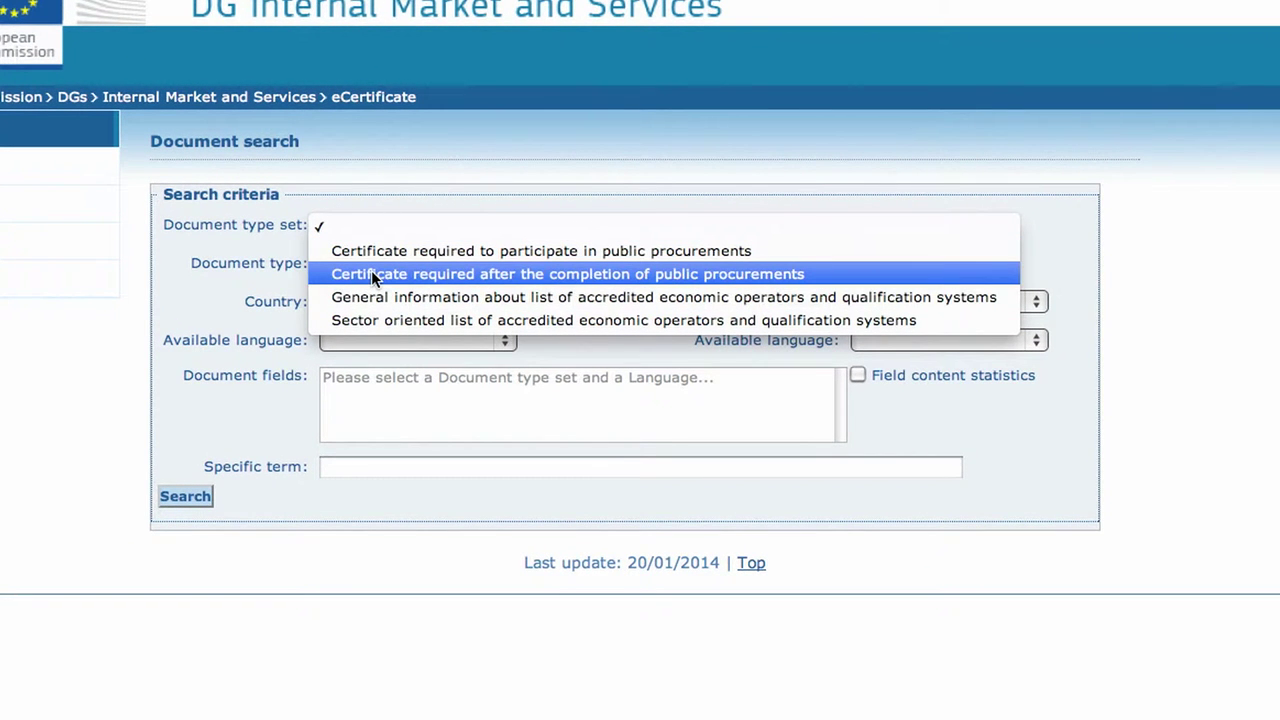
pyautogui.click(372, 274)
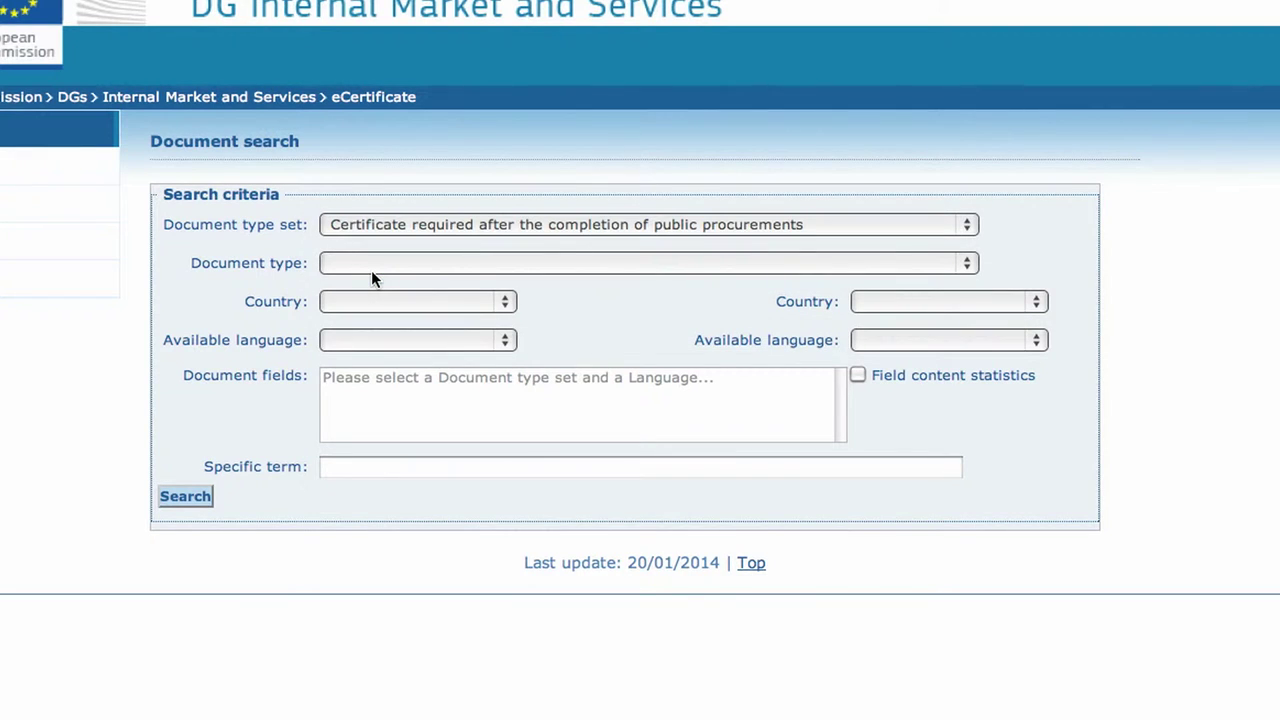
pyautogui.click(371, 262)
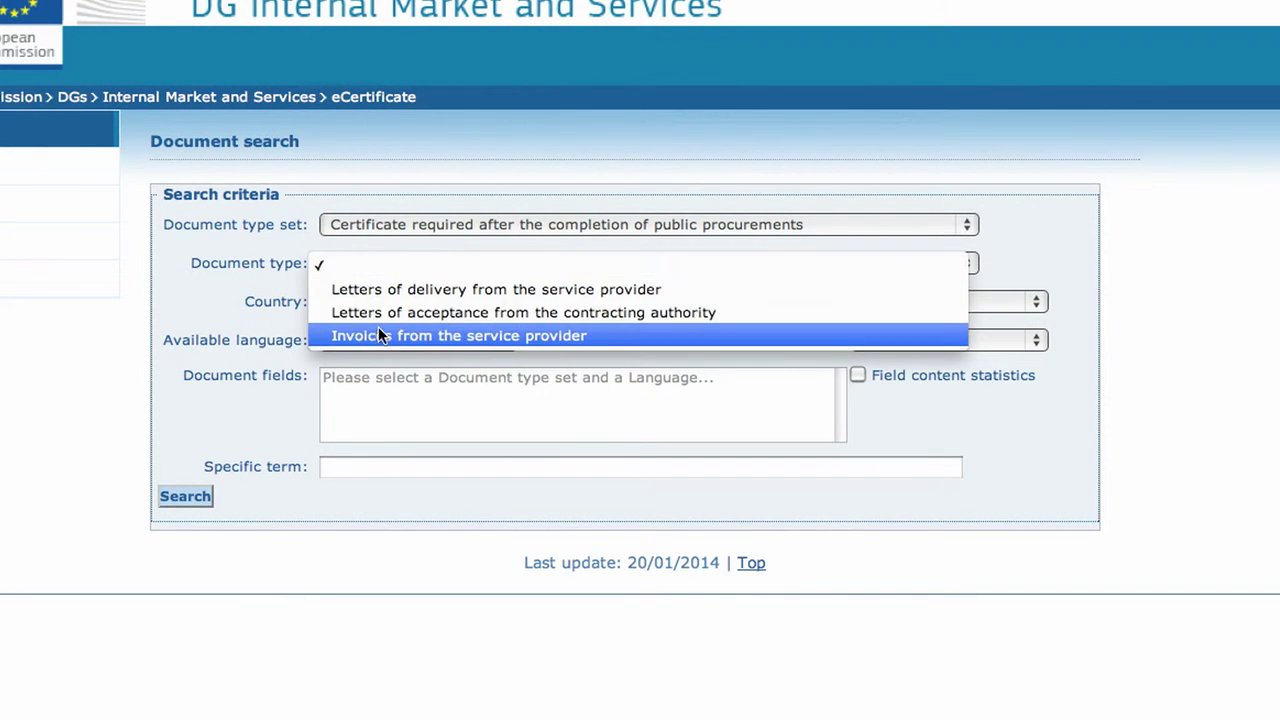
pyautogui.click(381, 263)
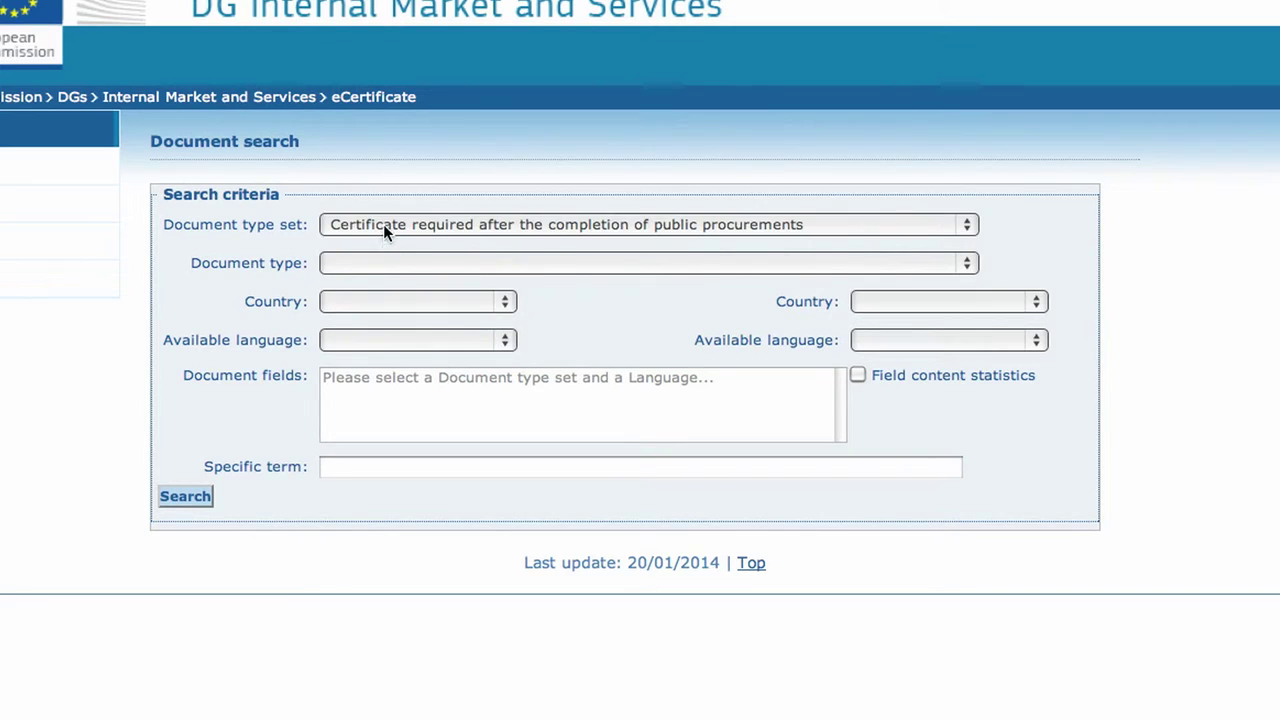
# - Set the document type set to "Certificate required to participate in public procurements" and review the available document types and countries
pyautogui.click(383, 223)
pyautogui.click(383, 204)
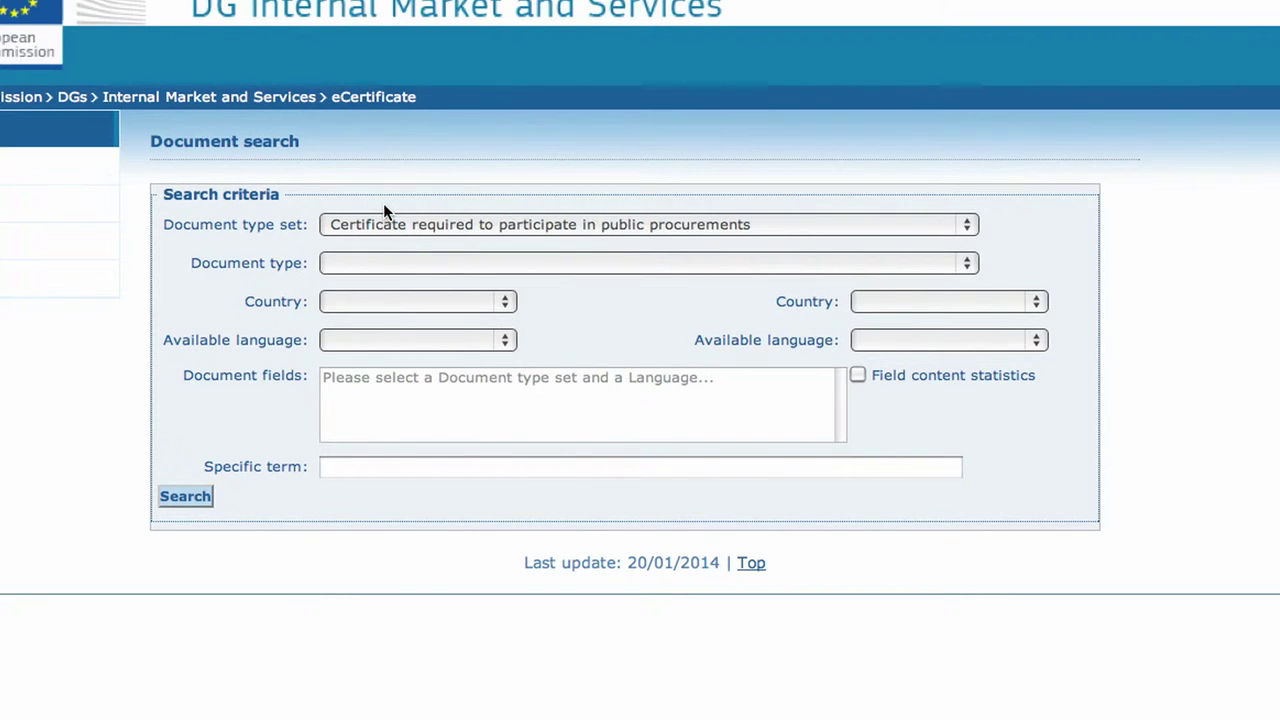
pyautogui.click(385, 262)
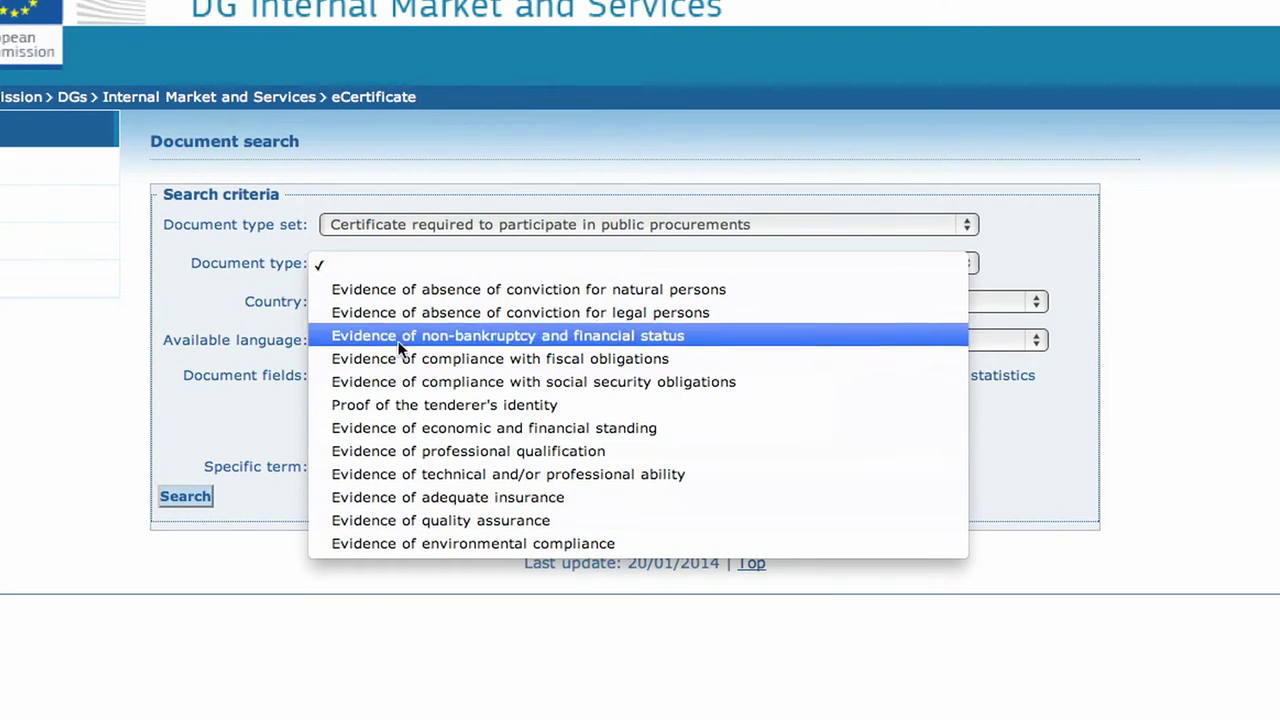
pyautogui.click(394, 269)
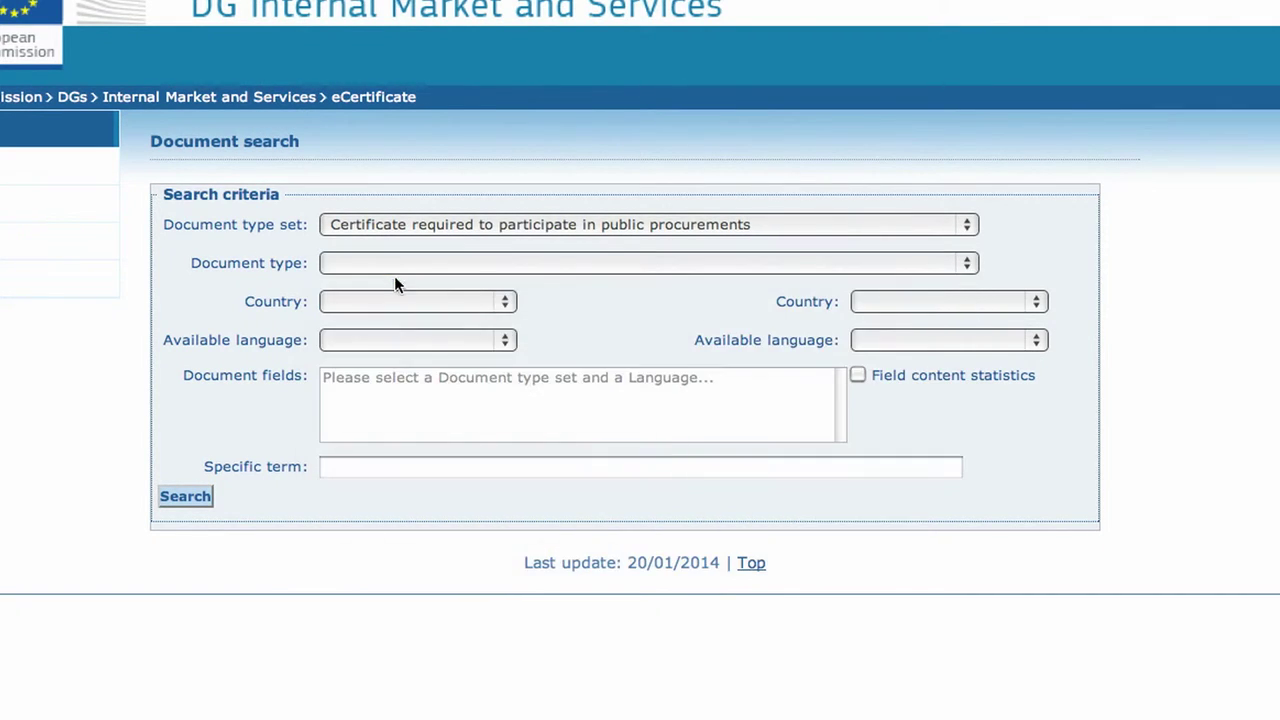
pyautogui.click(395, 302)
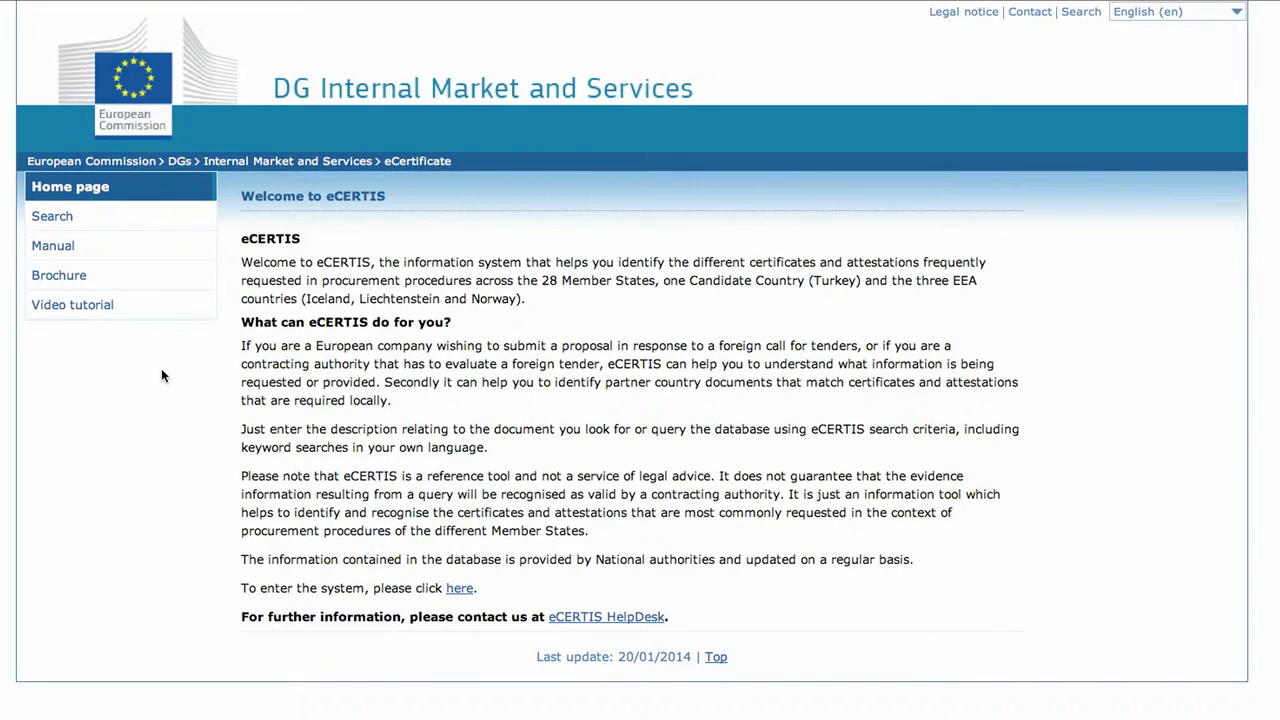
# - In a new document search, set the country to Belgium and the document type set to "Certificate required to participate in public procurements"
pyautogui.click(126, 213)
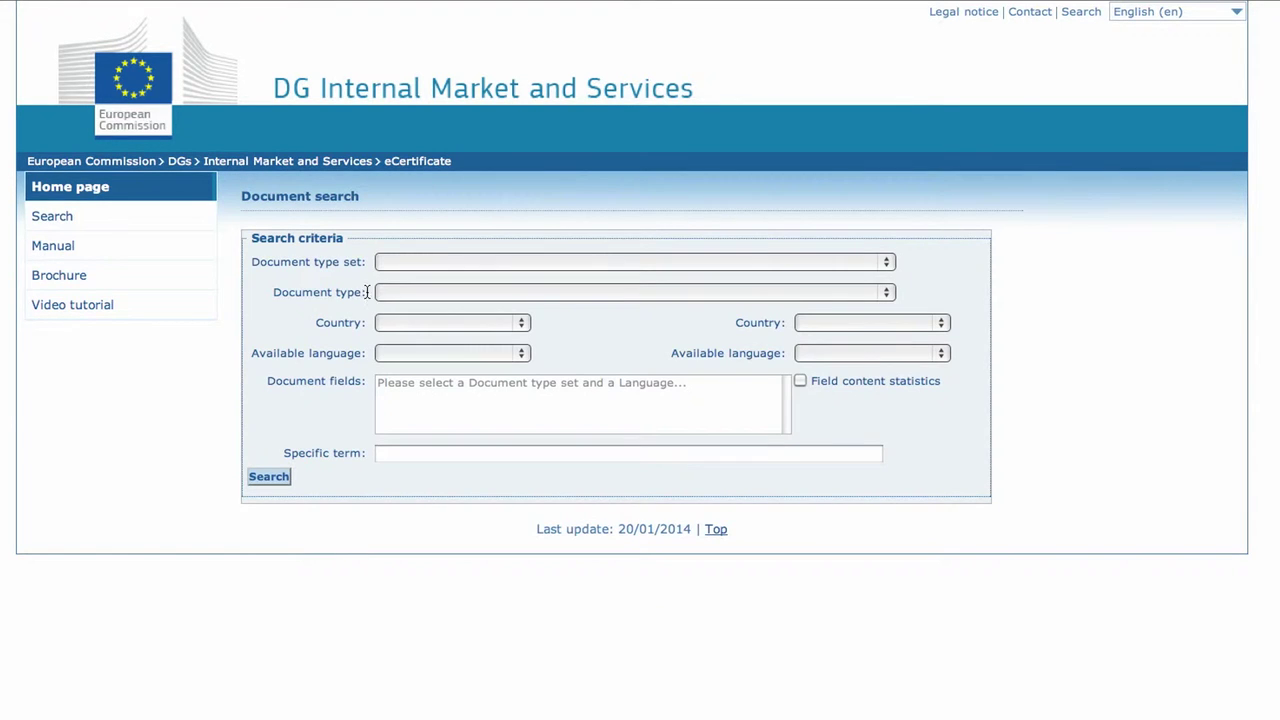
pyautogui.click(401, 321)
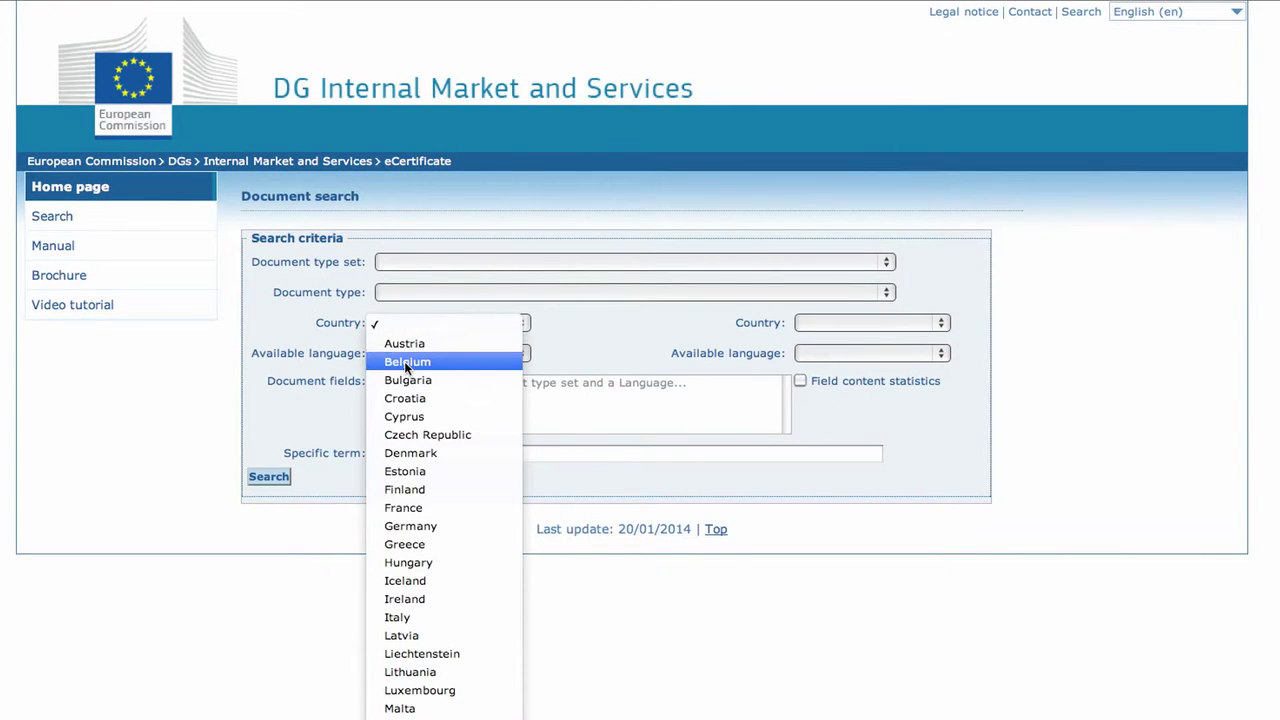
pyautogui.click(405, 362)
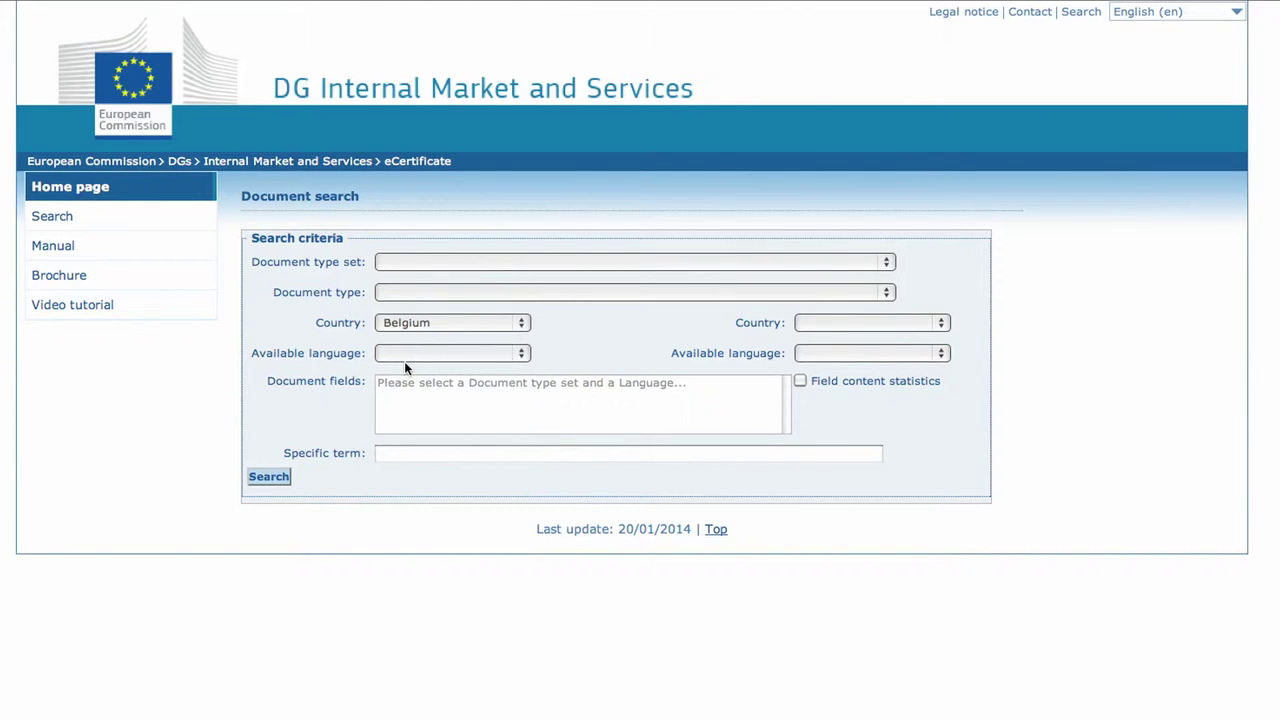
pyautogui.click(408, 261)
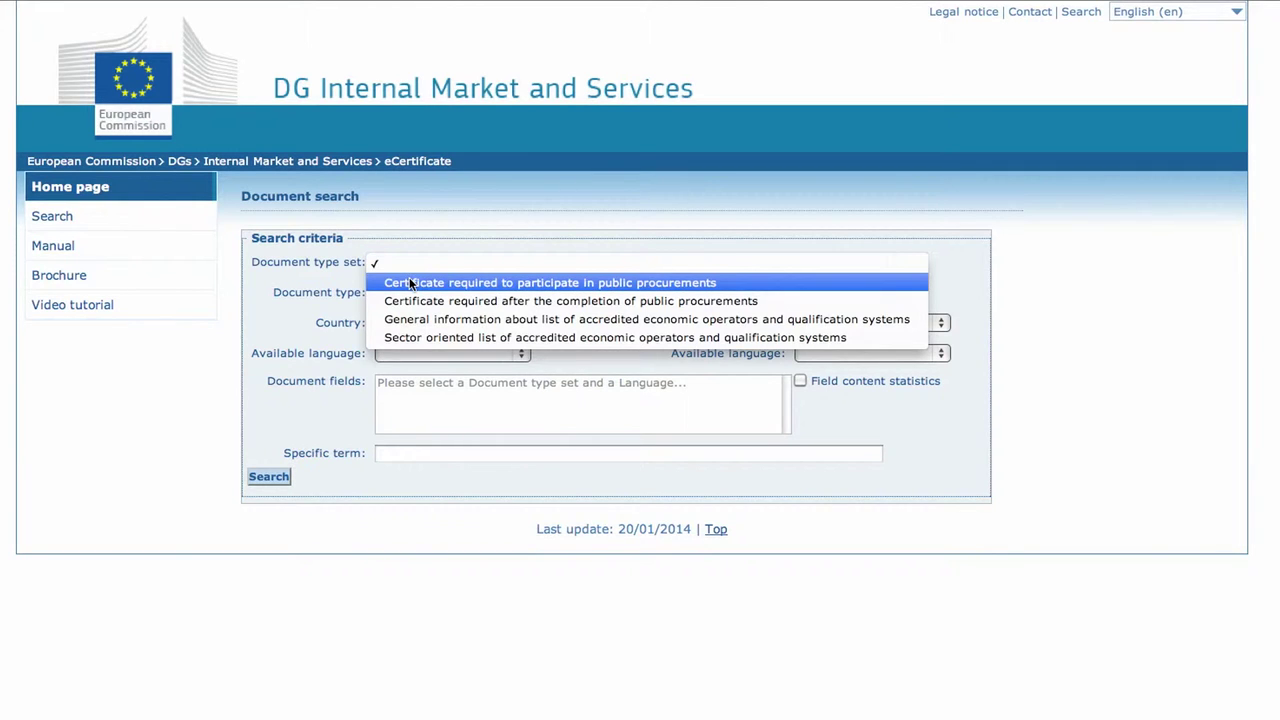
pyautogui.click(410, 283)
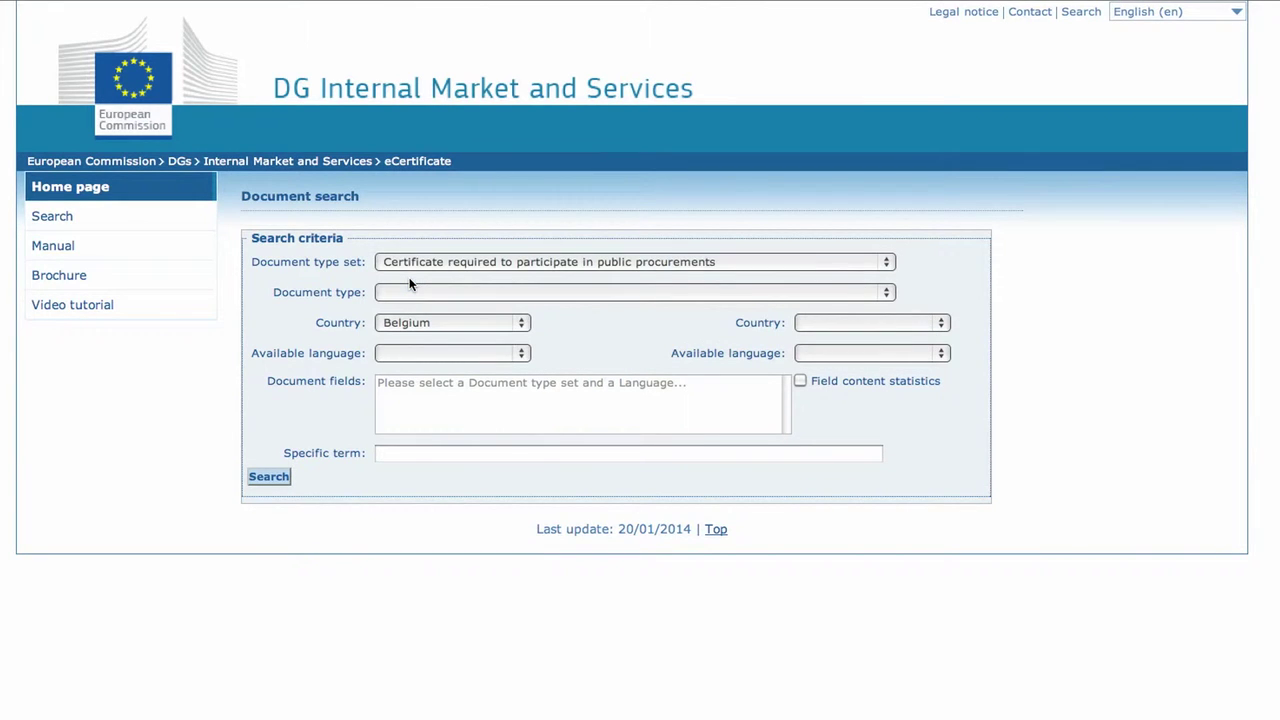
# - Set the document type to "Evidence of compliance with social security obligations" and run the search
pyautogui.click(411, 294)
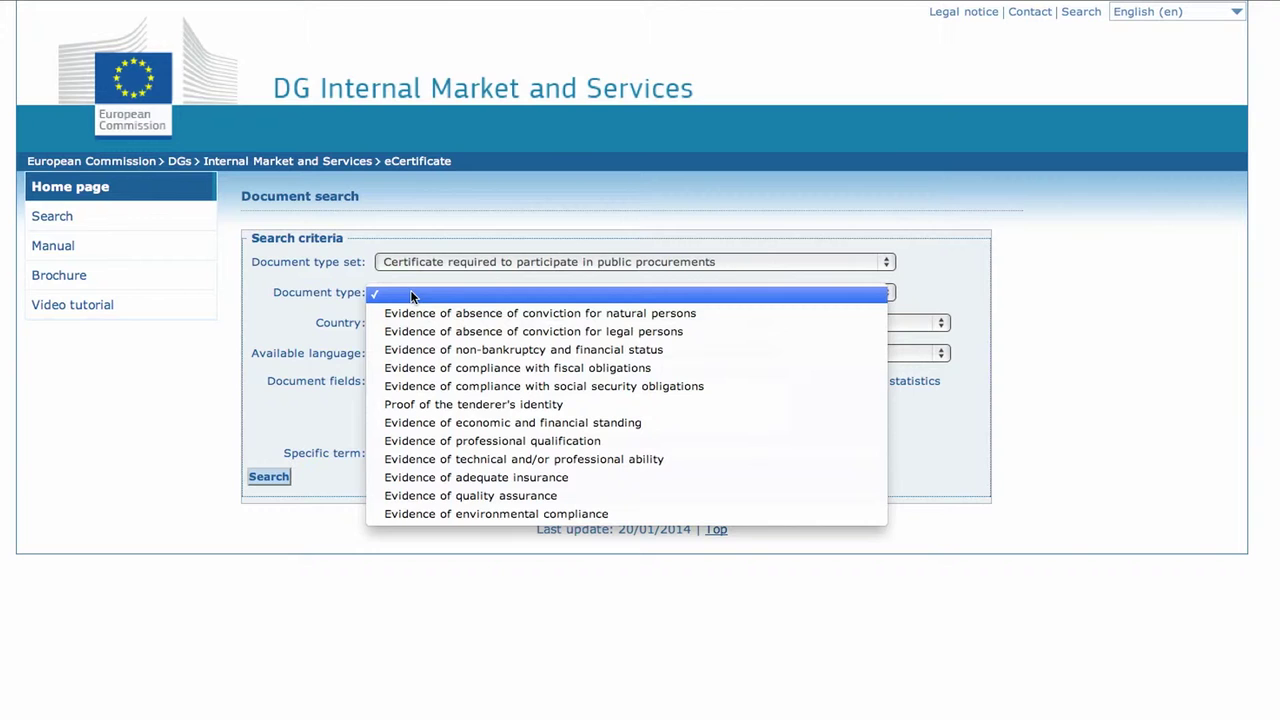
pyautogui.click(418, 388)
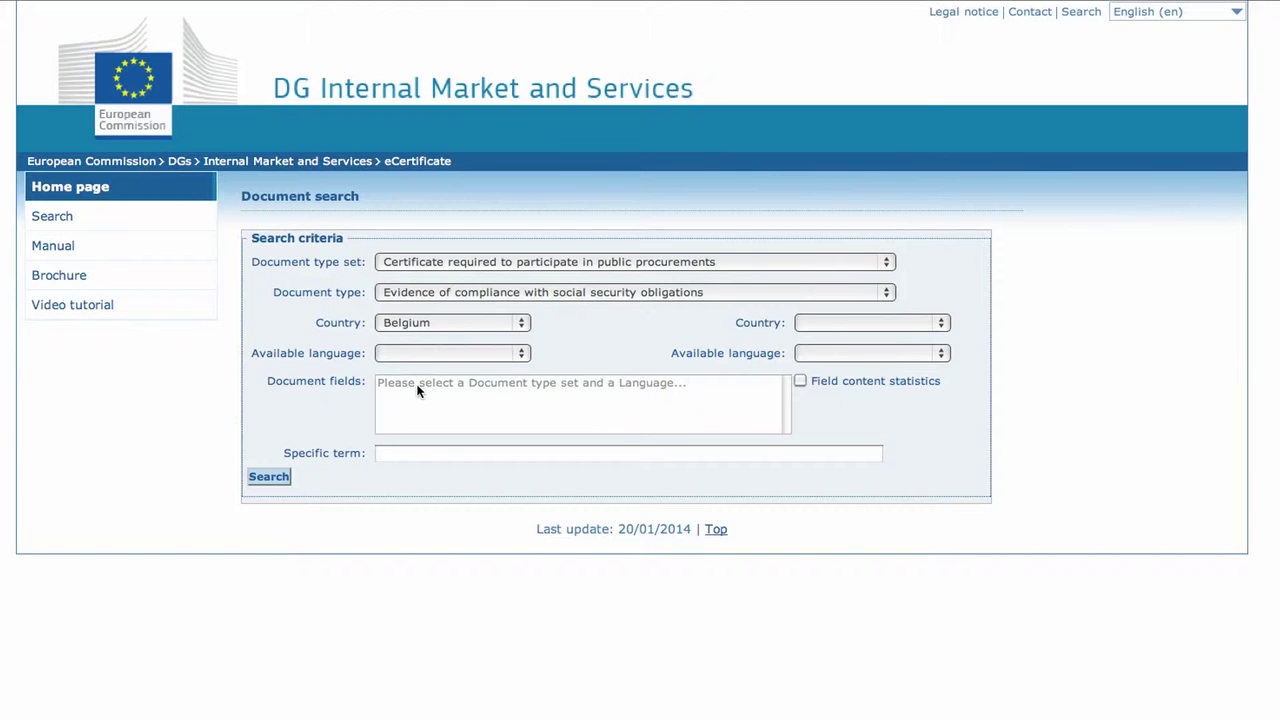
pyautogui.click(282, 478)
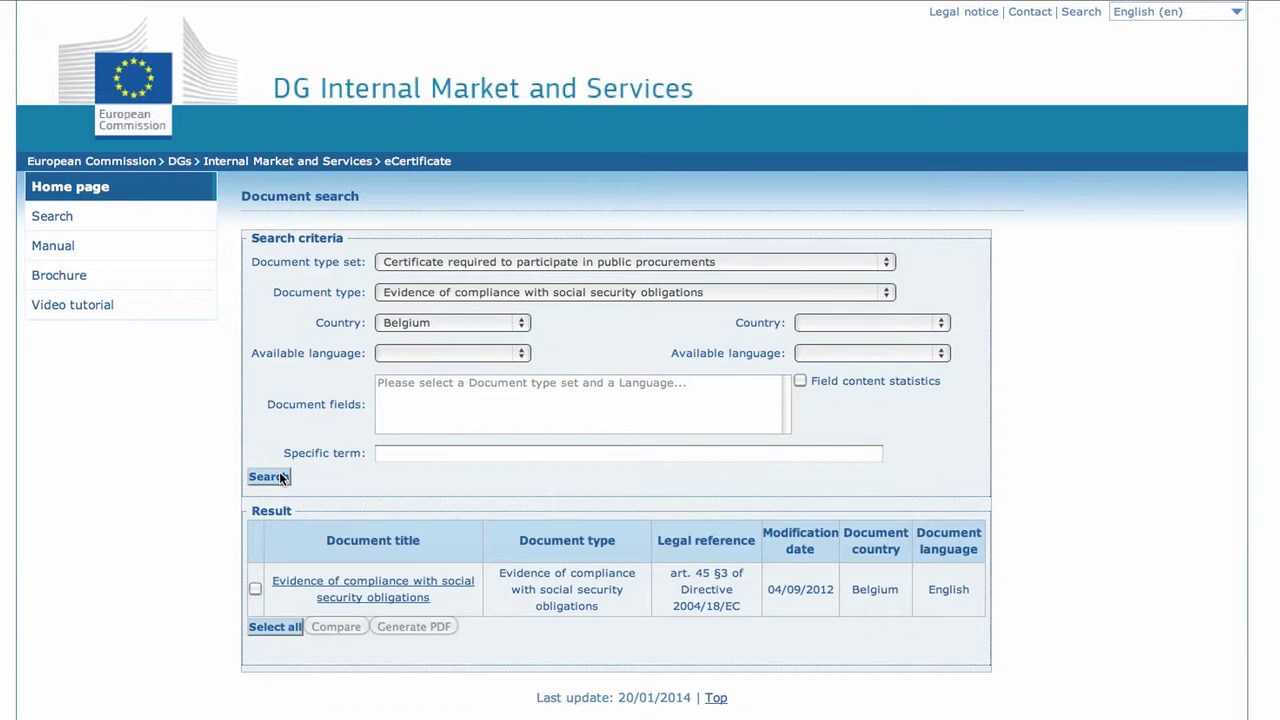
# - Open the Belgian social security compliance document from the results and examine its full details
pyautogui.click(346, 588)
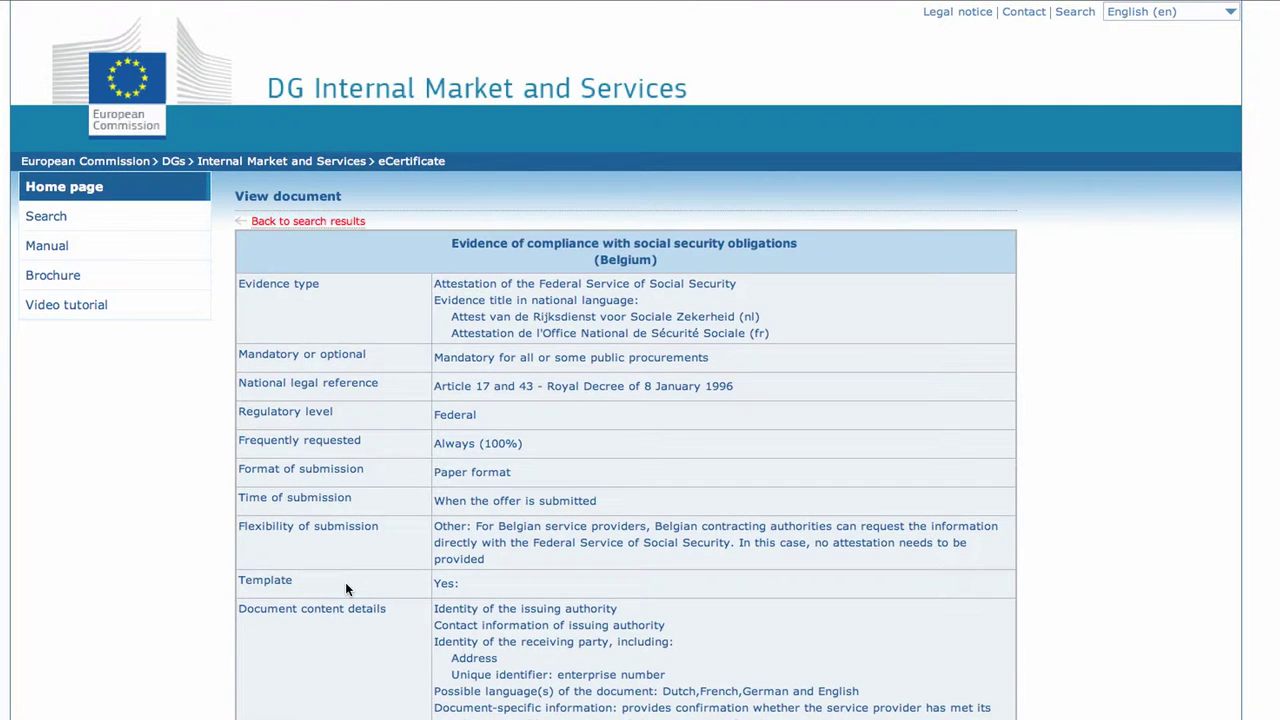
pyautogui.scroll(-5, 345, 588)
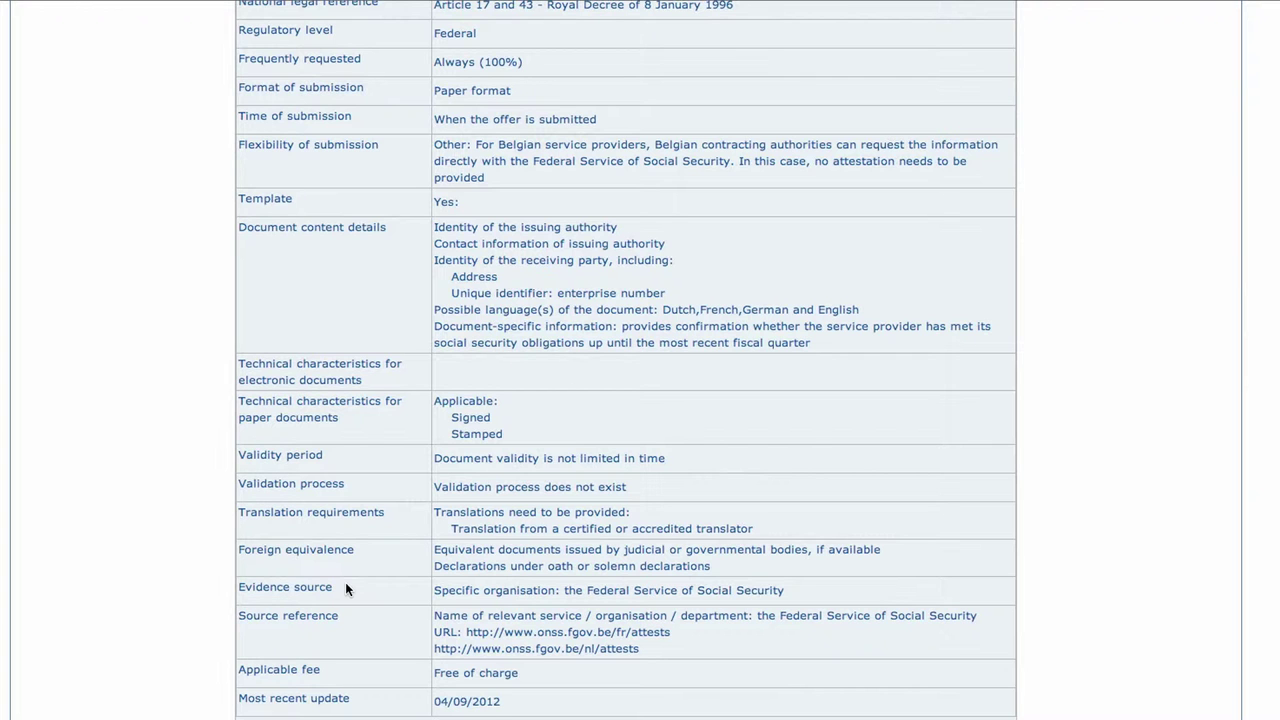
pyautogui.scroll(5, 345, 588)
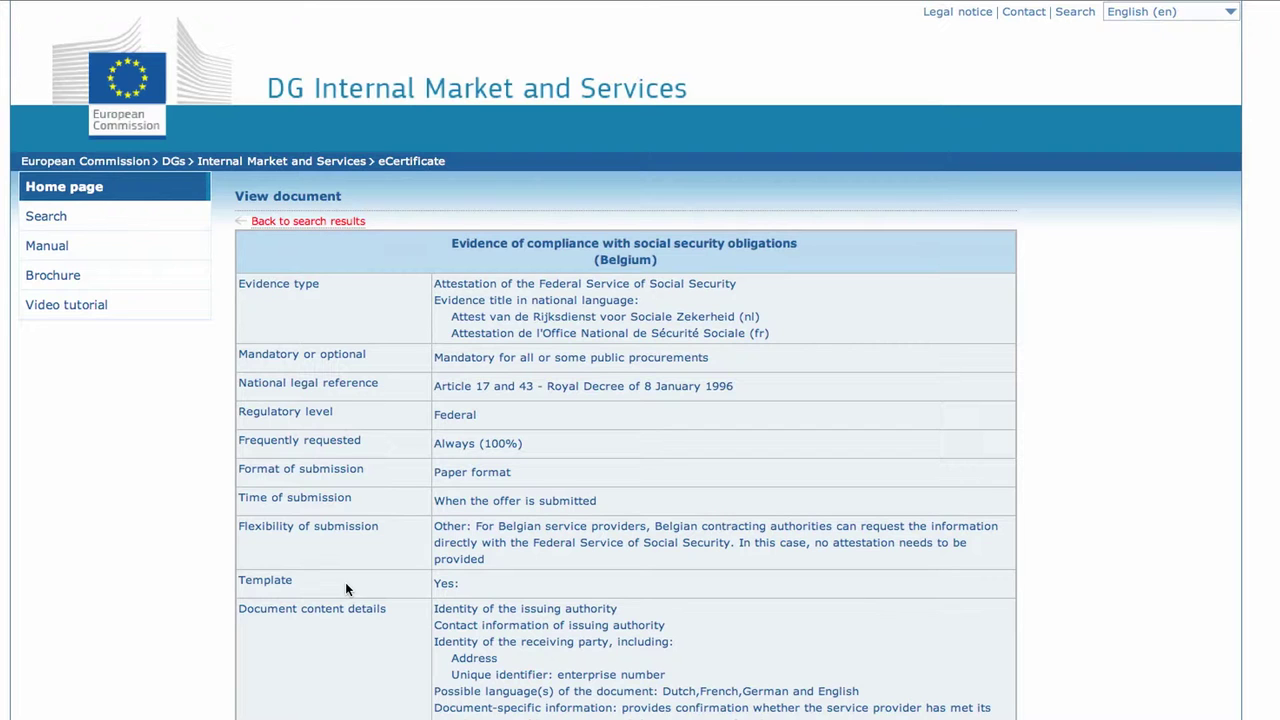
# - Start a new document search for the specific term "Strafregisterbescheinigung"
pyautogui.click(101, 217)
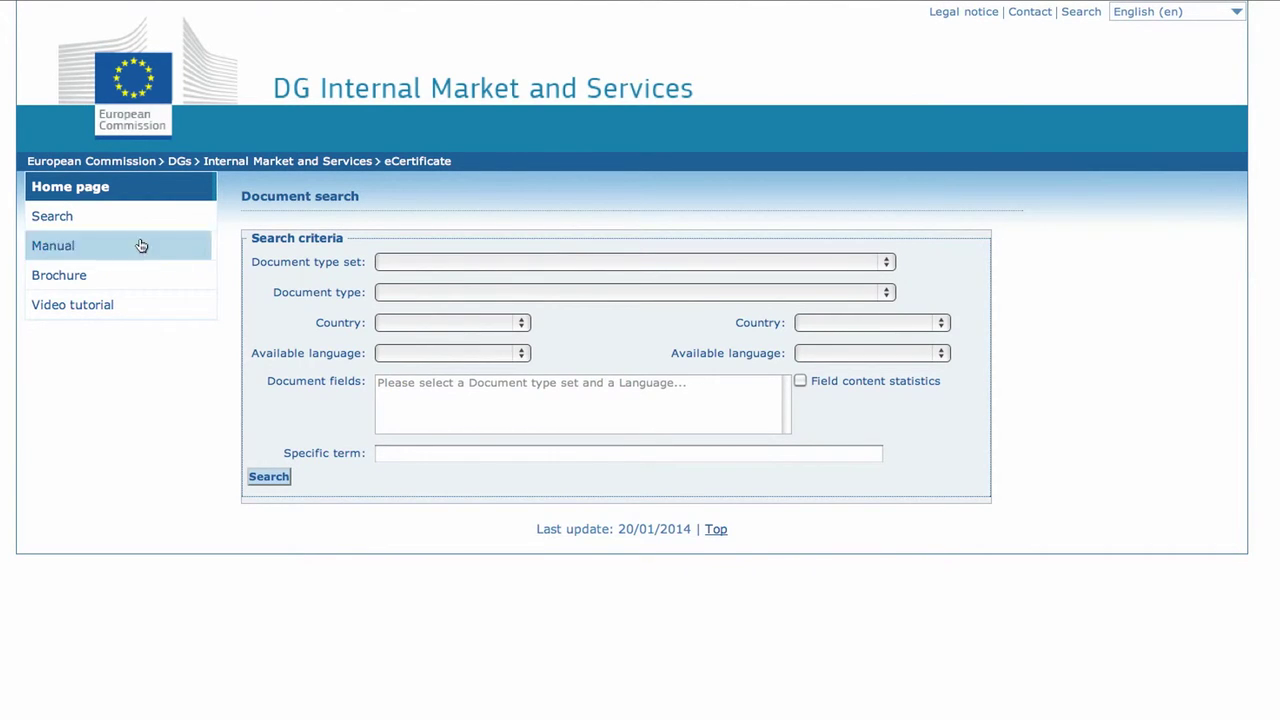
pyautogui.click(392, 457)
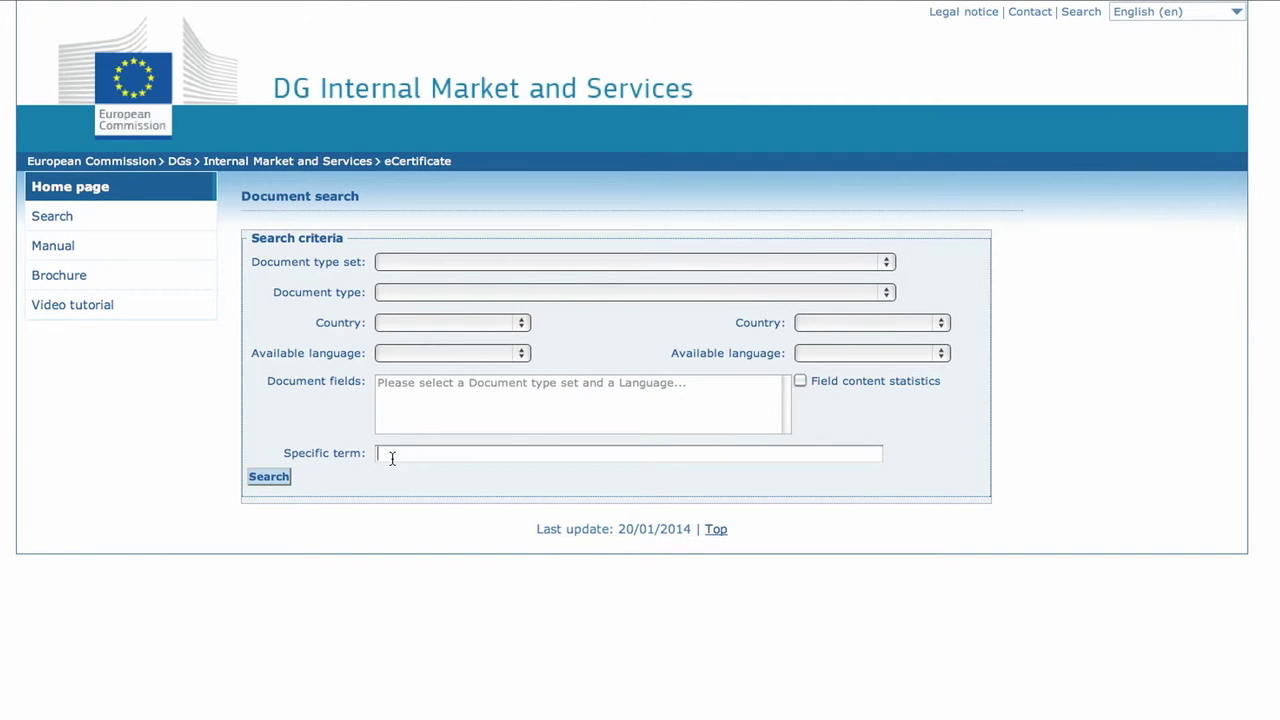
pyautogui.write('Strafregisterbescheinigung')
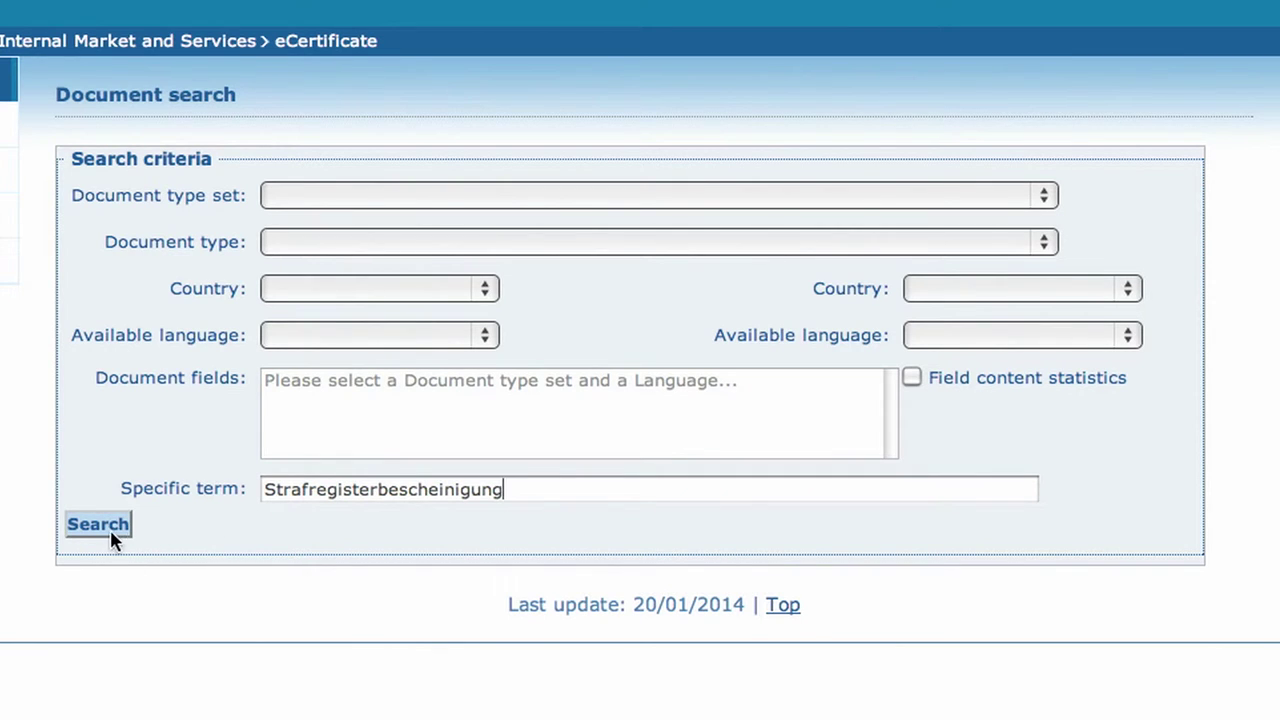
pyautogui.click(106, 530)
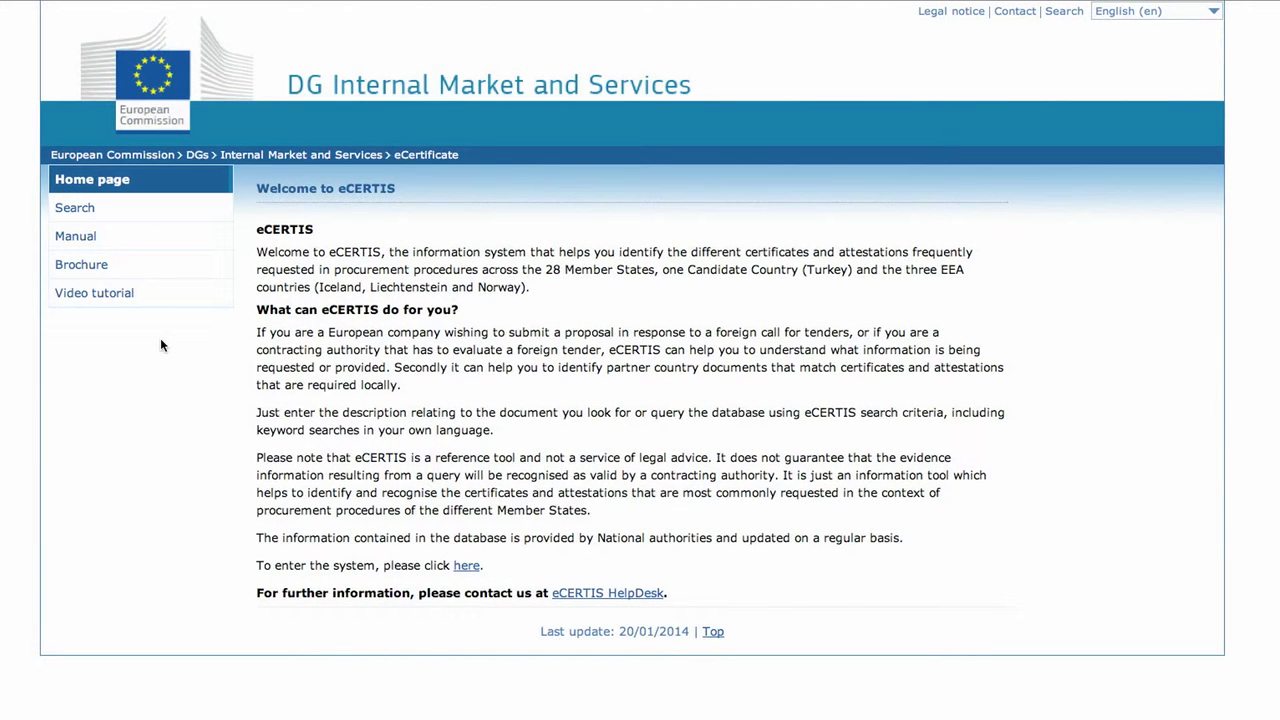
# - In a new document search, choose the set "Certificate required to participate in public procurements" and the document type "Evidence of quality assurance"
pyautogui.click(146, 209)
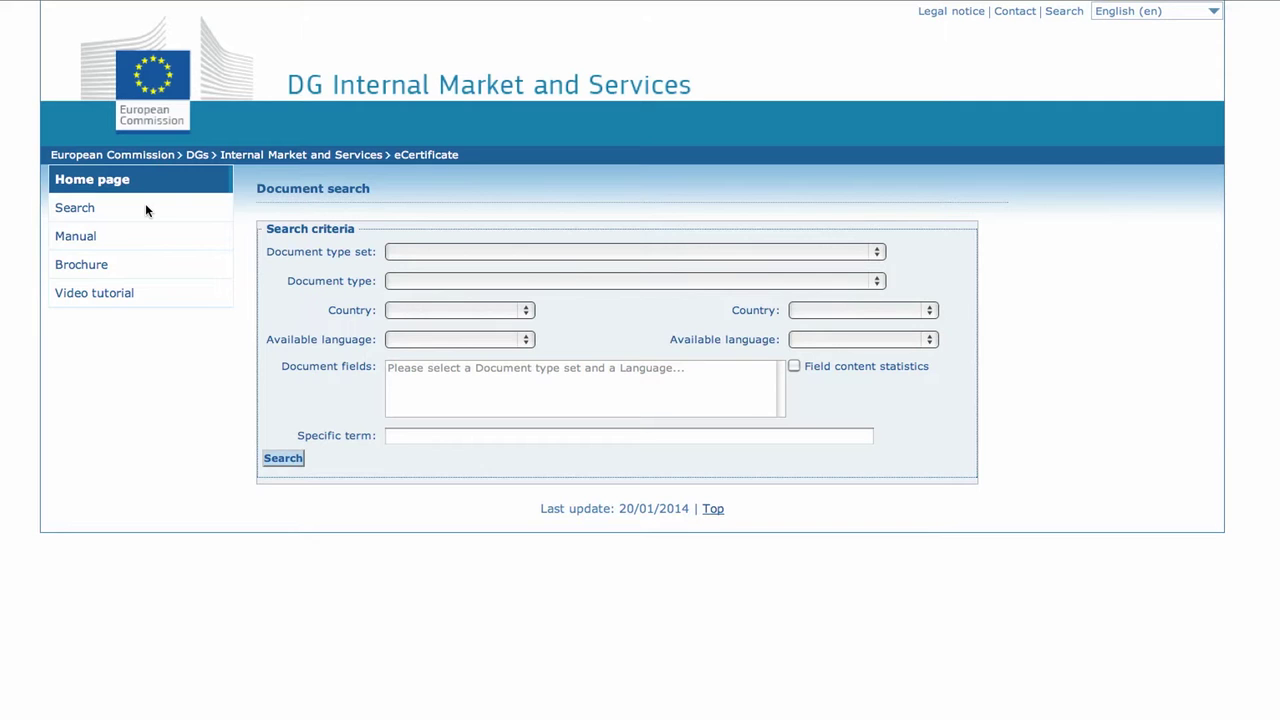
pyautogui.click(409, 254)
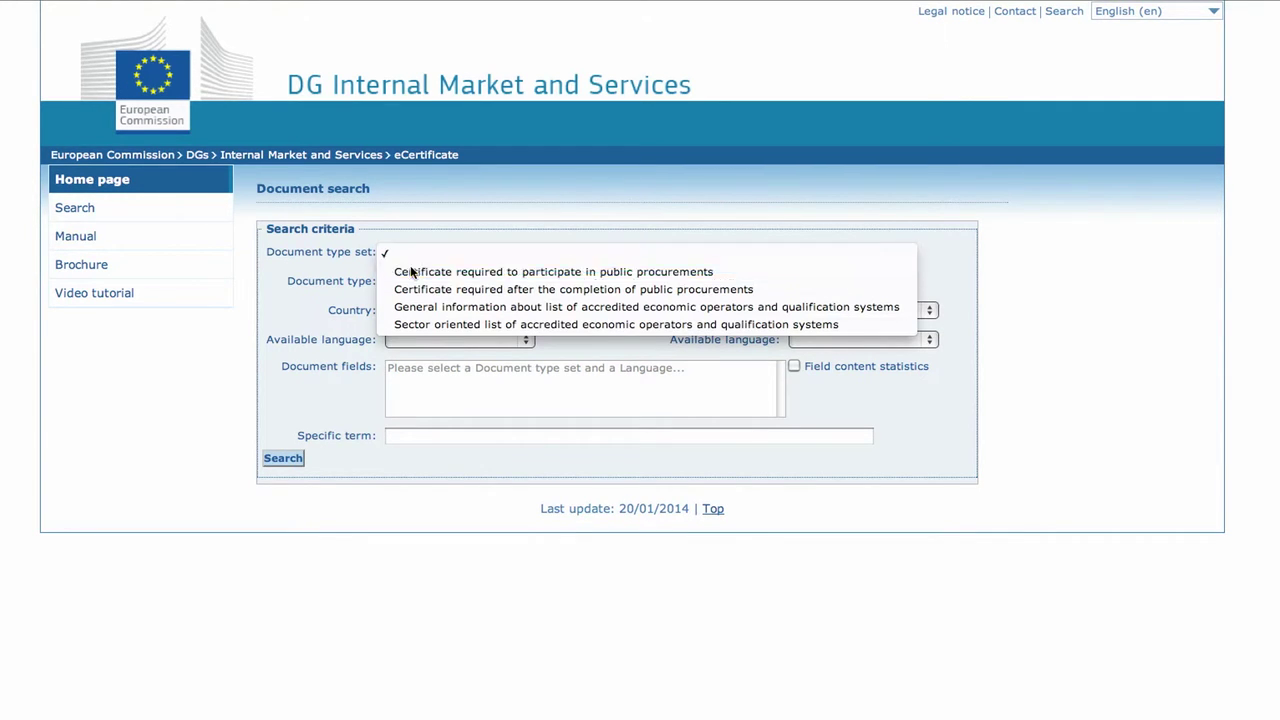
pyautogui.click(410, 270)
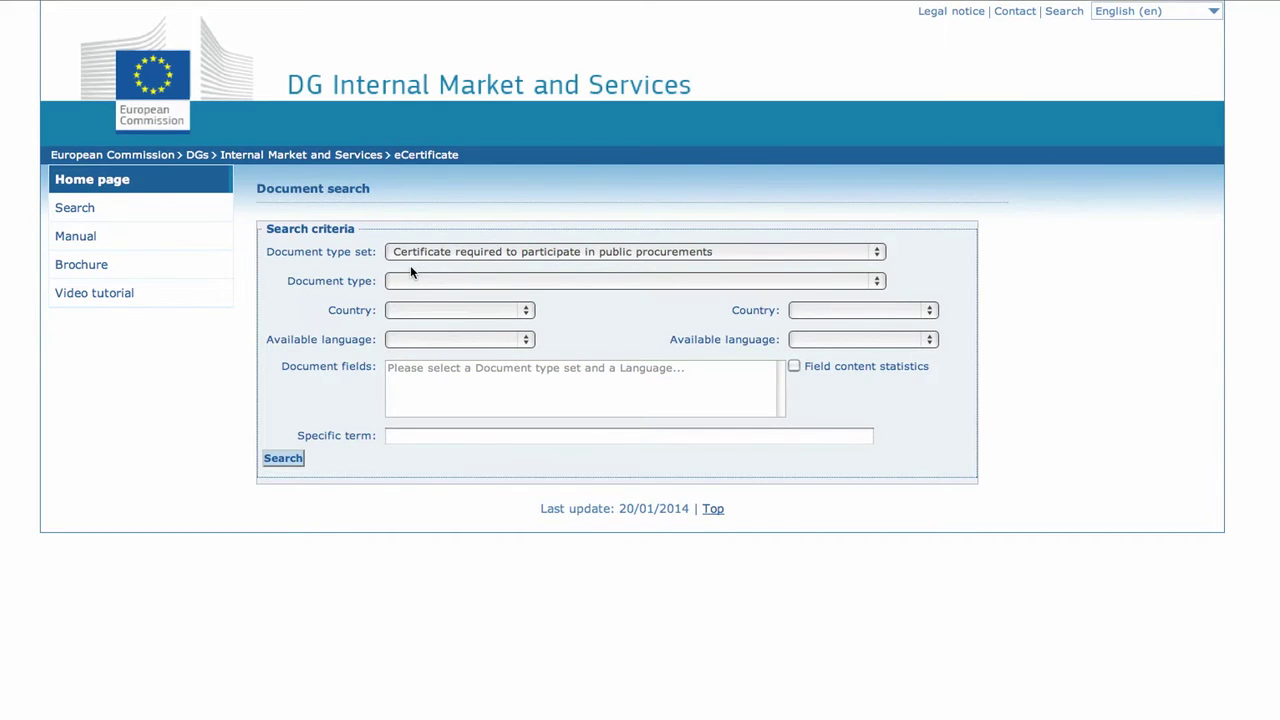
pyautogui.click(411, 284)
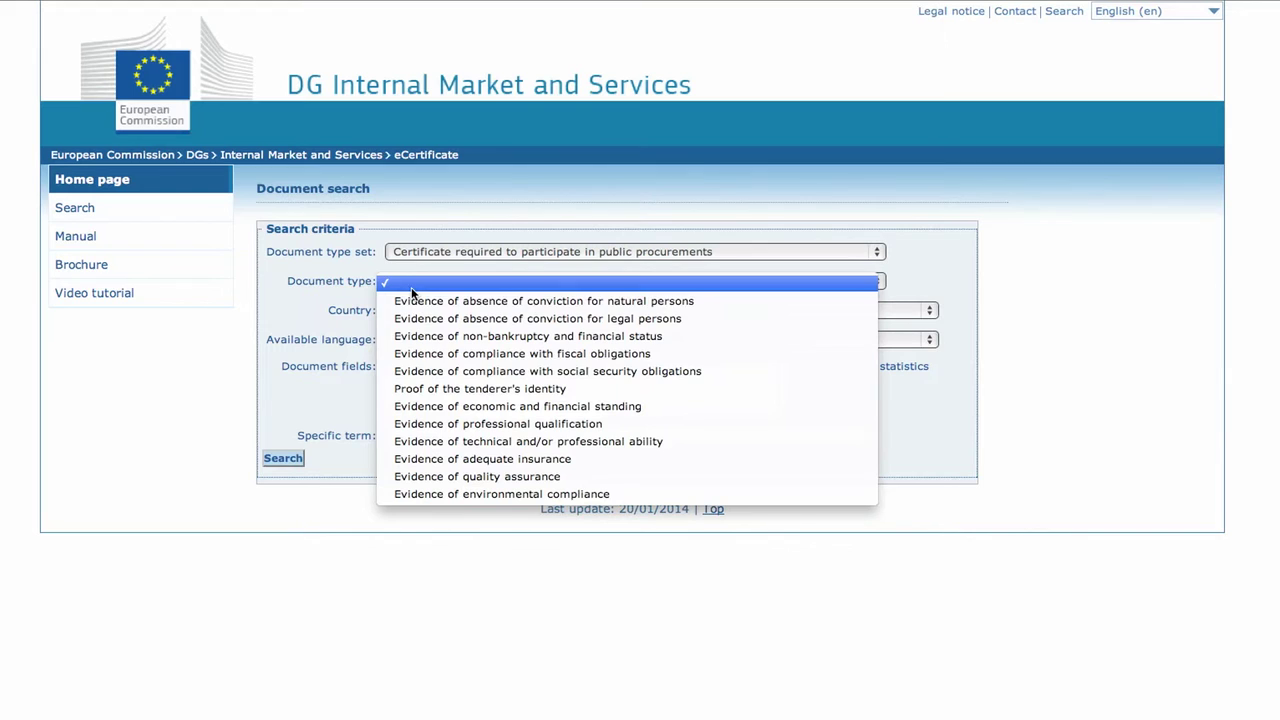
pyautogui.click(437, 476)
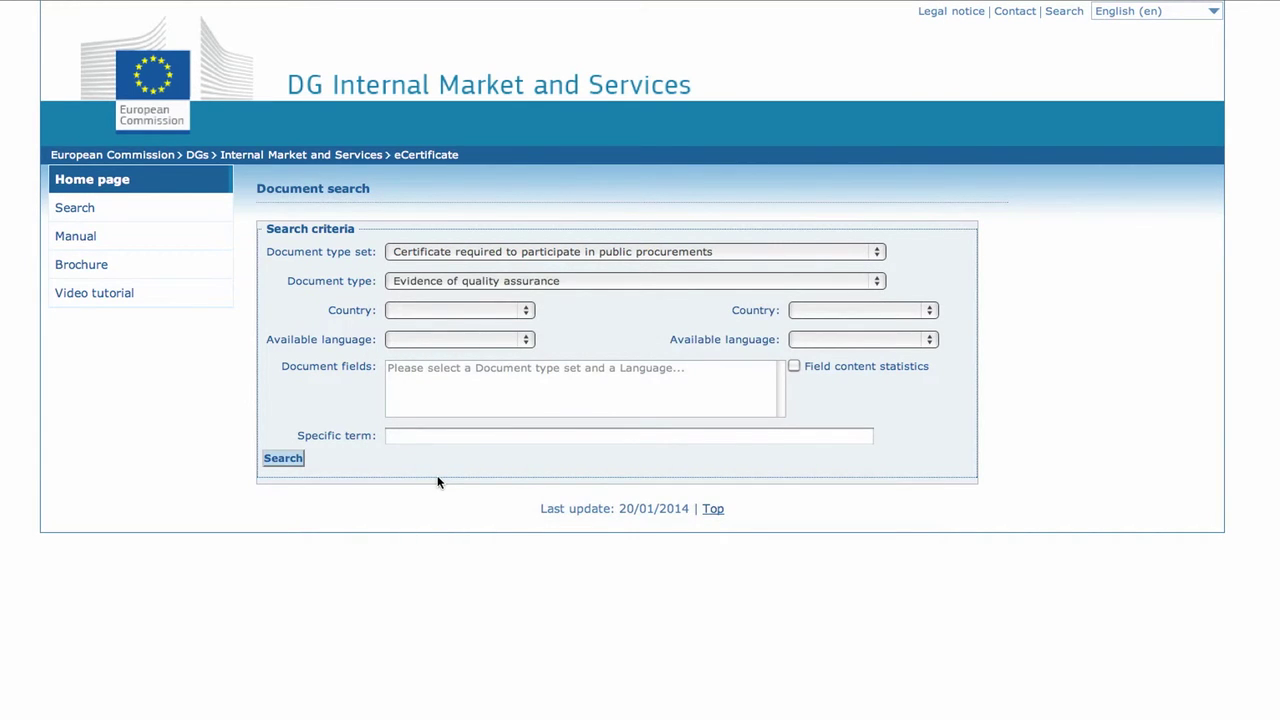
# - Choose Austria as the first country and Spain as the second country for the comparison
pyautogui.click(429, 311)
pyautogui.click(428, 331)
pyautogui.click(801, 314)
pyautogui.scroll(-3, 801, 318)
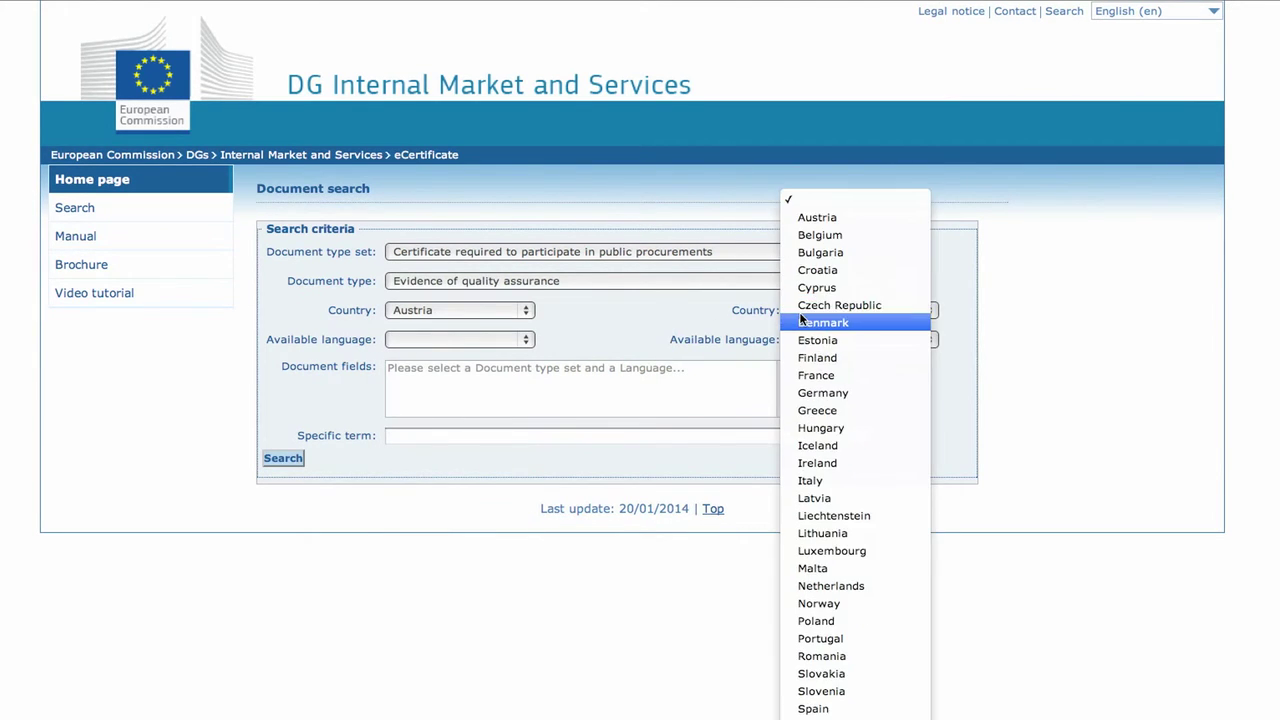
pyautogui.click(801, 709)
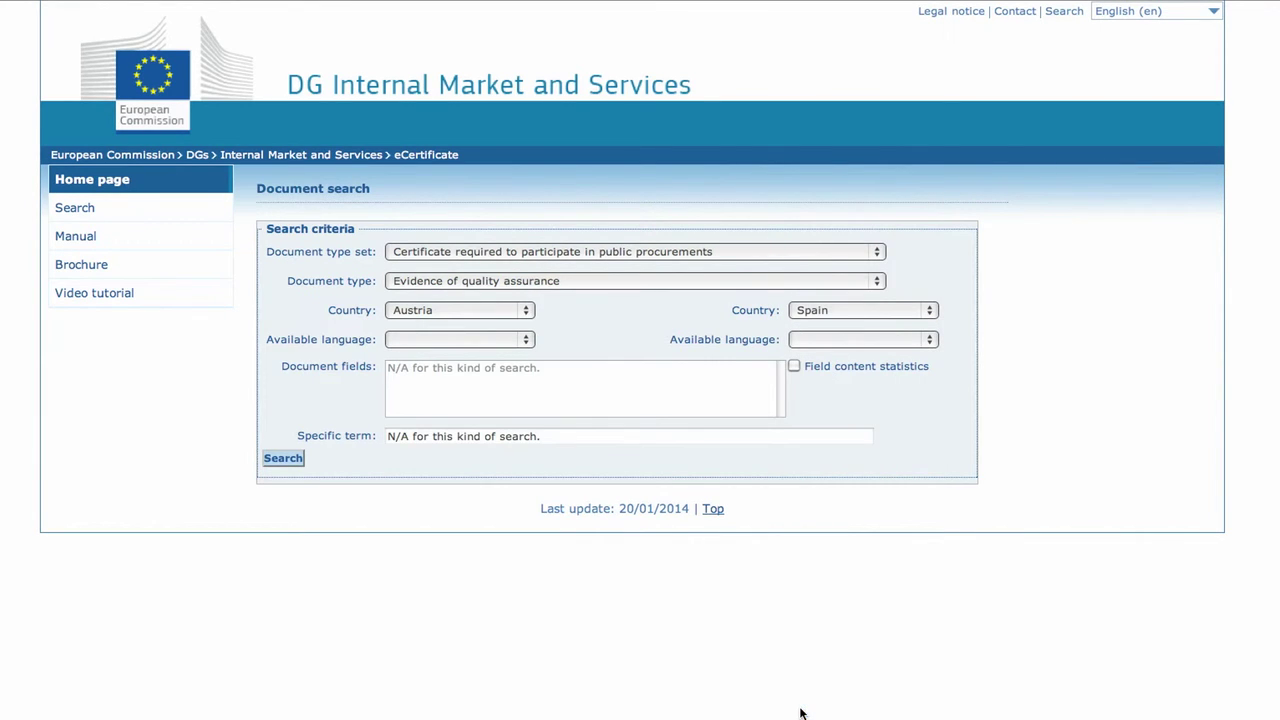
# - Set the available language to English for both countries and run the comparison search
pyautogui.click(510, 344)
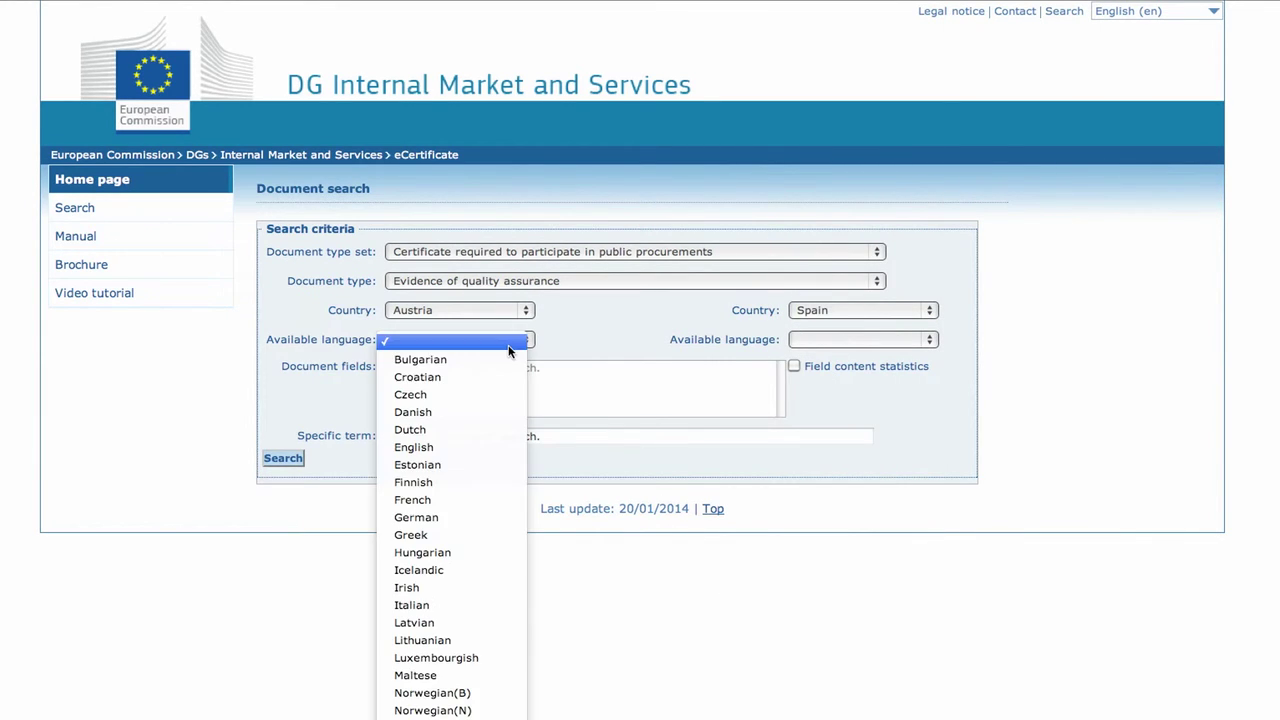
pyautogui.click(493, 446)
pyautogui.click(813, 341)
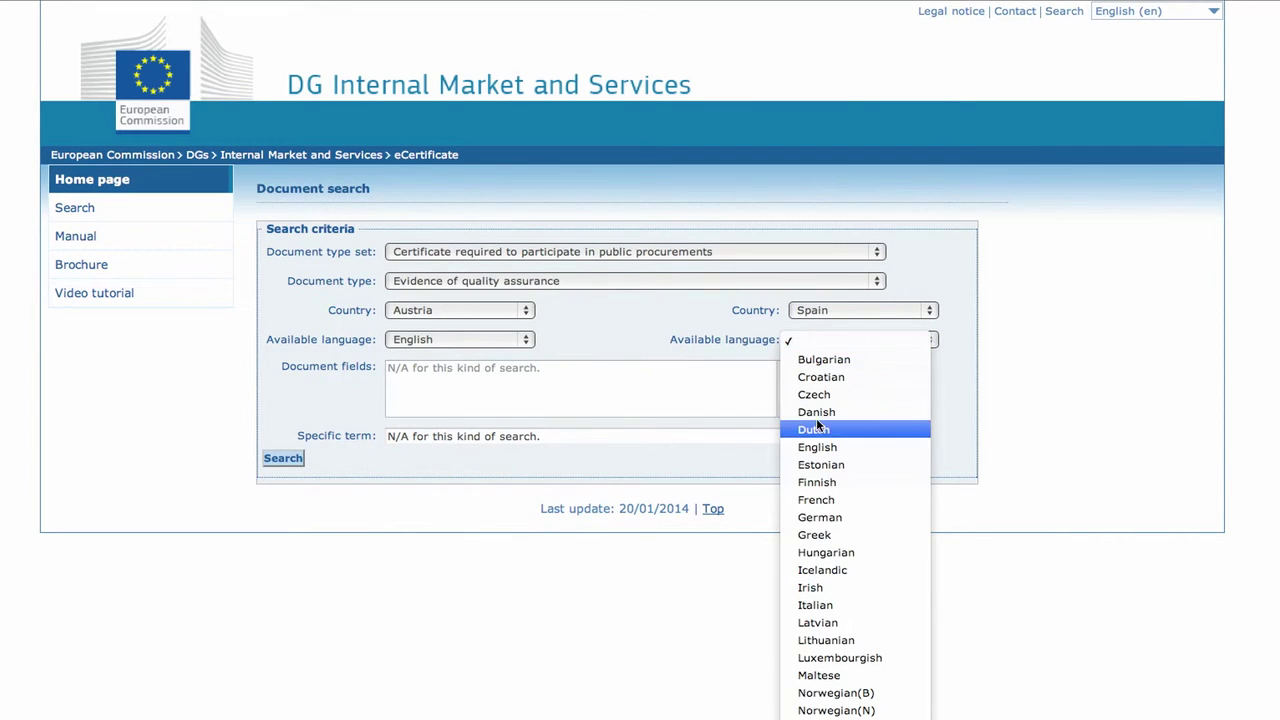
pyautogui.click(817, 446)
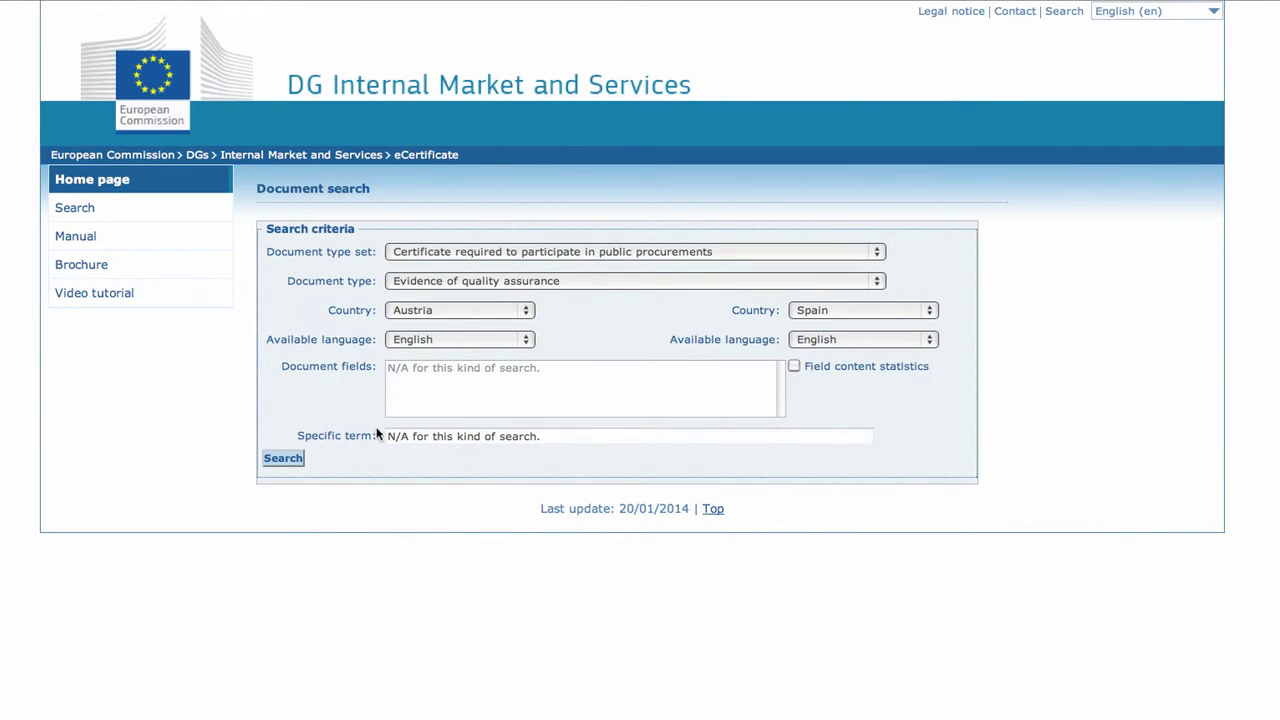
pyautogui.click(296, 459)
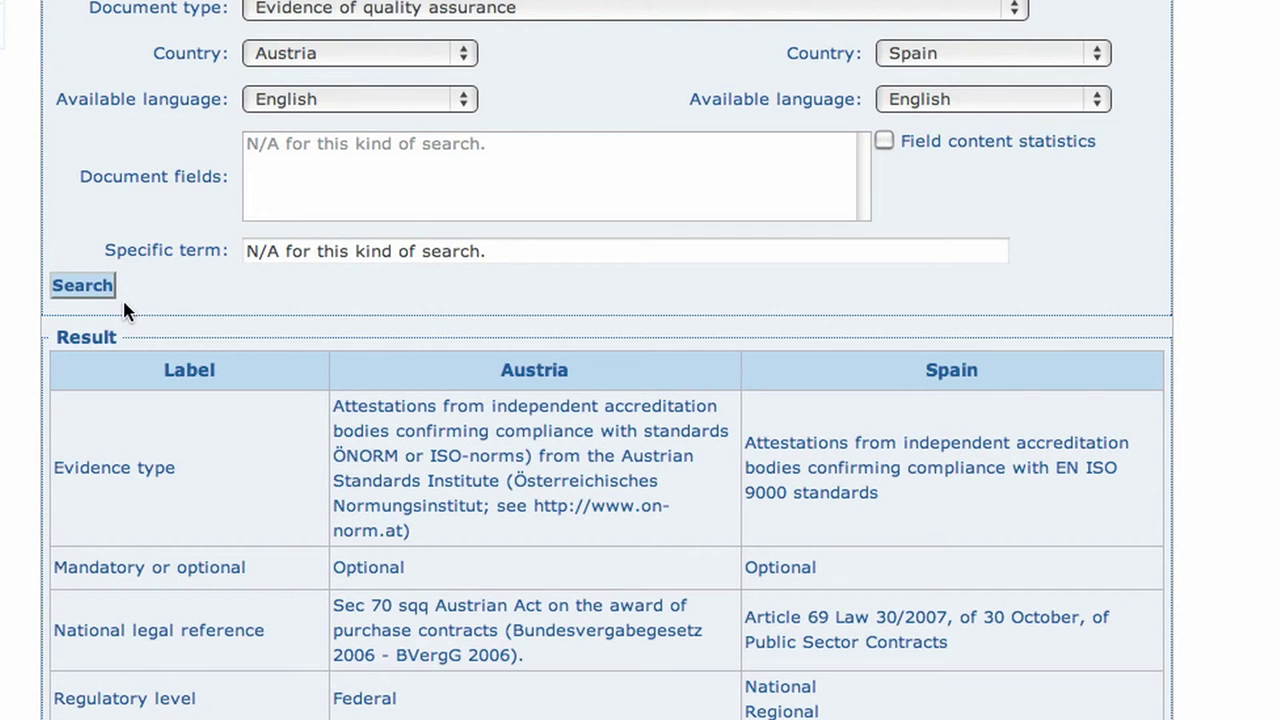
# - Review the side-by-side comparison of Austria's and Spain's quality assurance evidence, from evidence type down to source reference
pyautogui.scroll(-3, 311, 463)
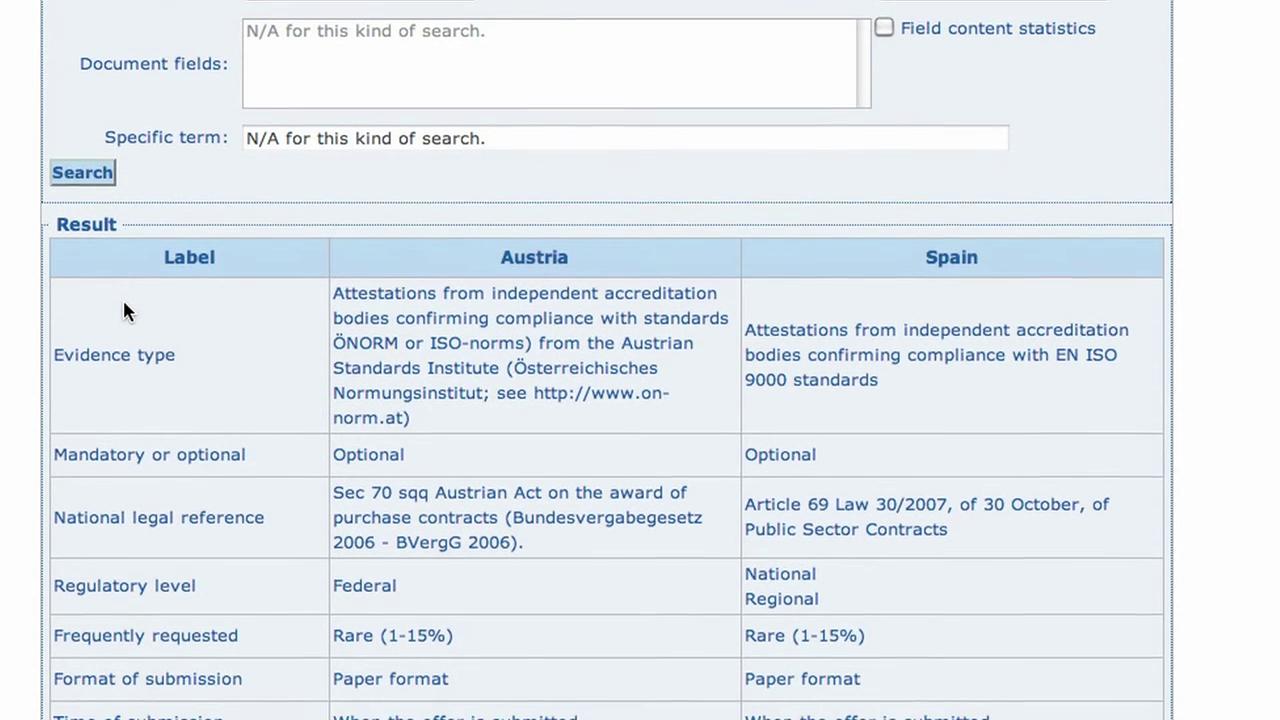
pyautogui.scroll(-3, 123, 302)
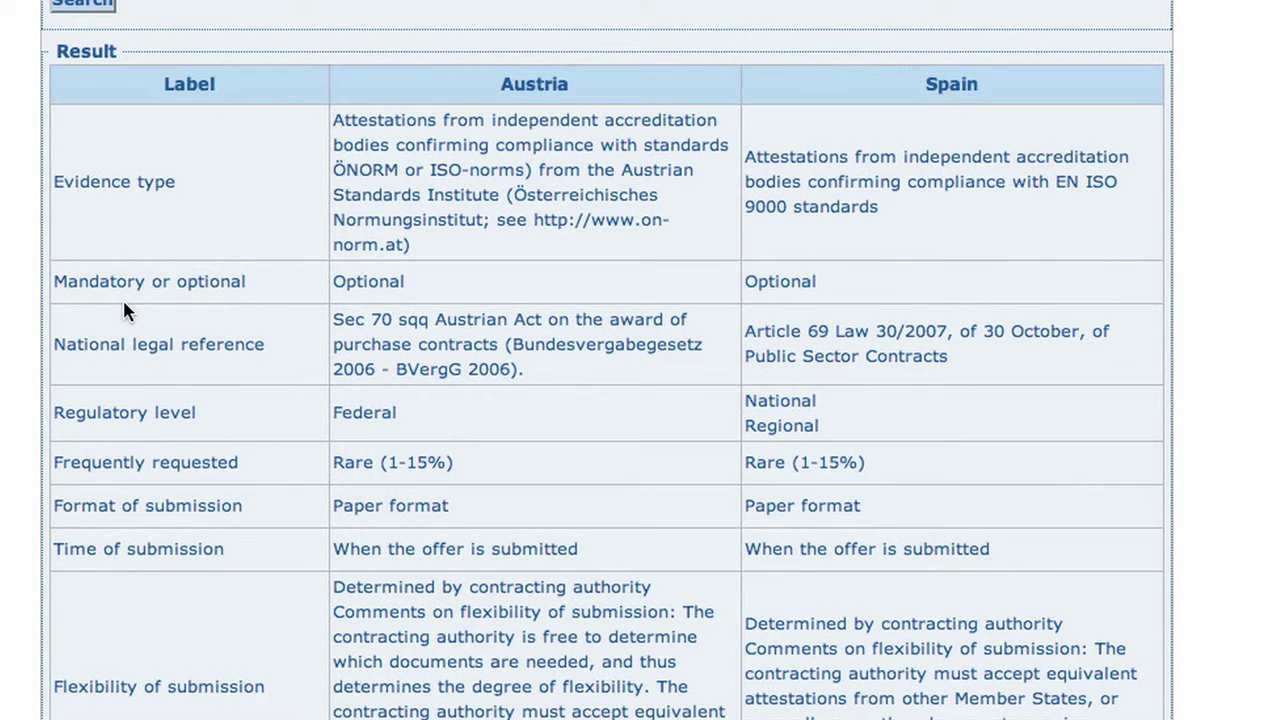
pyautogui.scroll(-4, 123, 302)
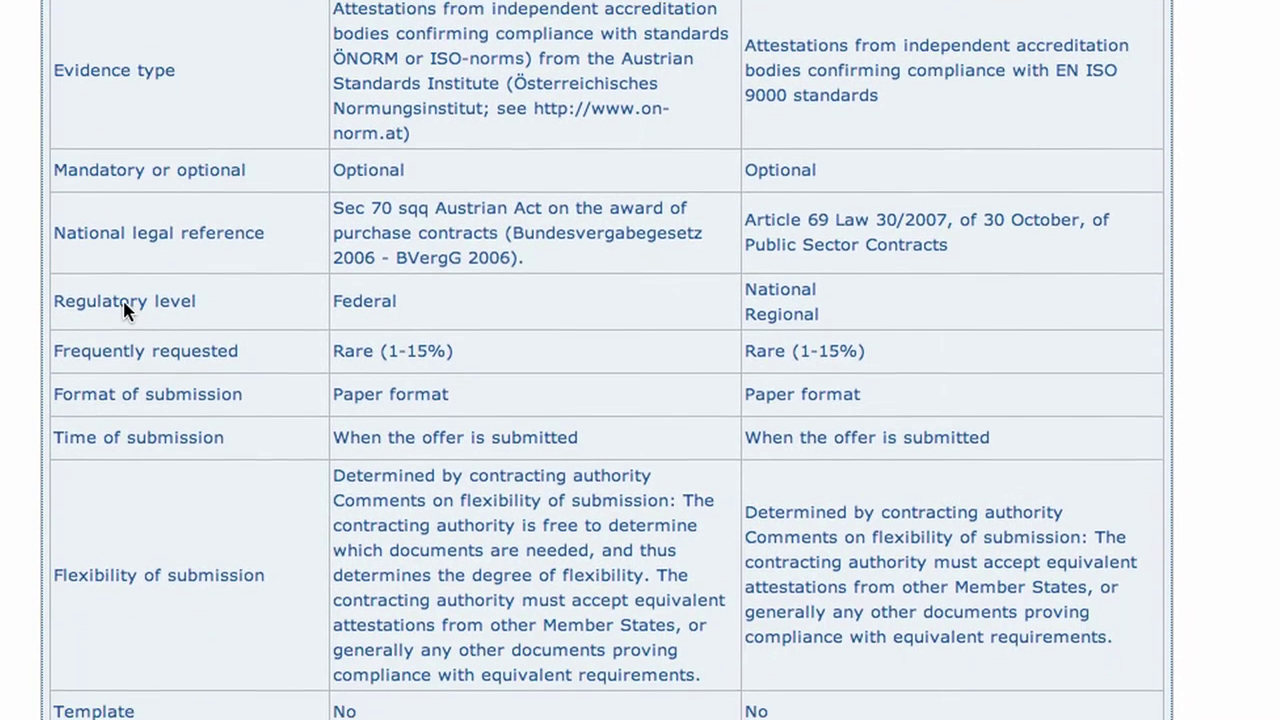
pyautogui.scroll(-3, 123, 302)
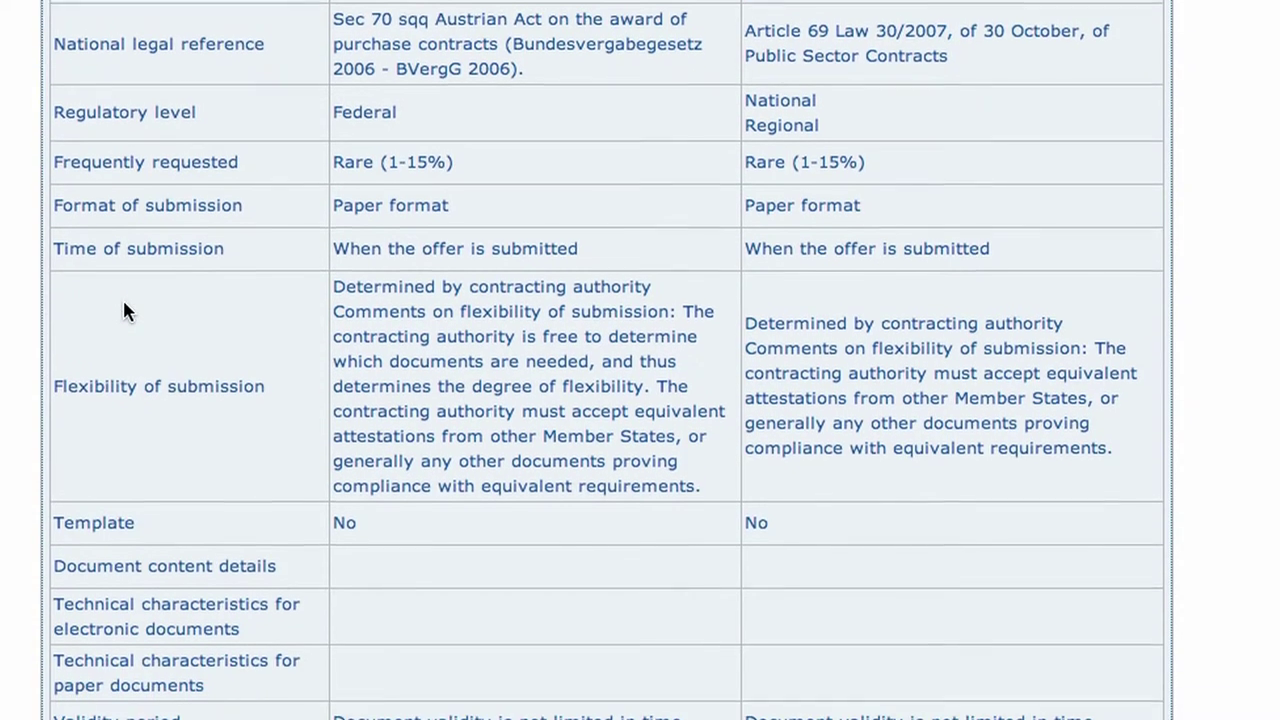
pyautogui.scroll(-3, 123, 302)
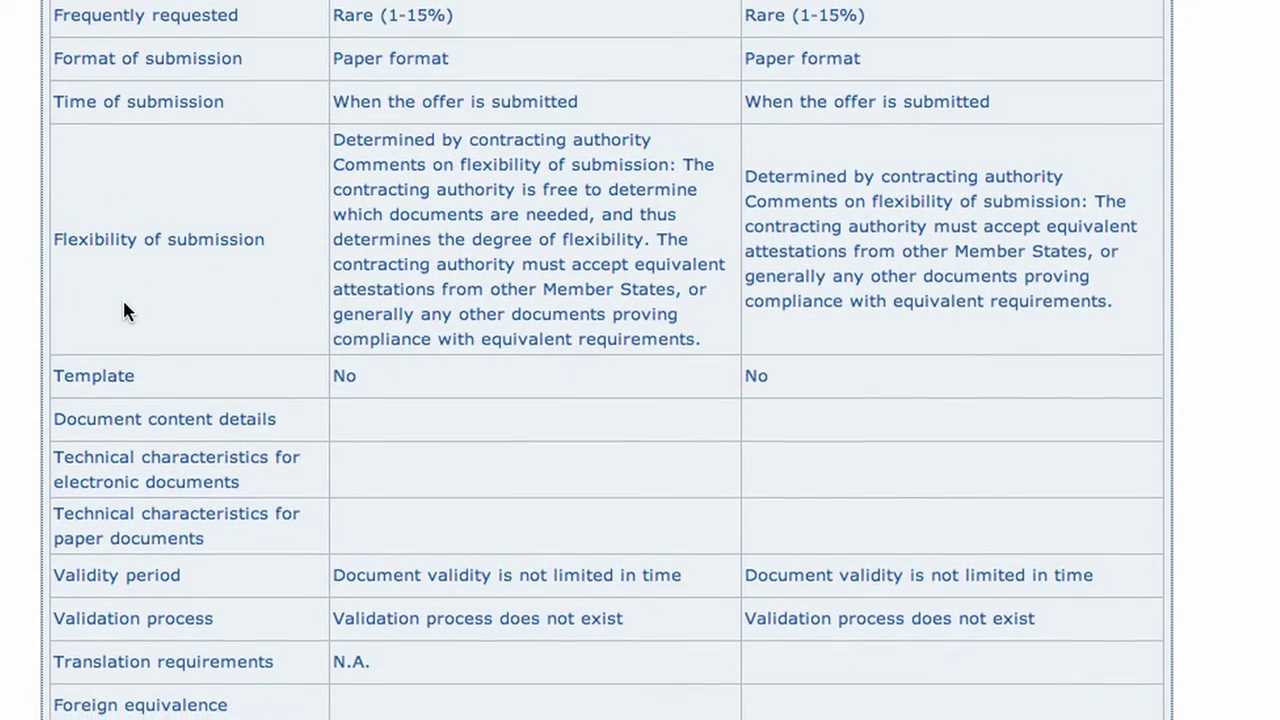
pyautogui.scroll(-3, 123, 302)
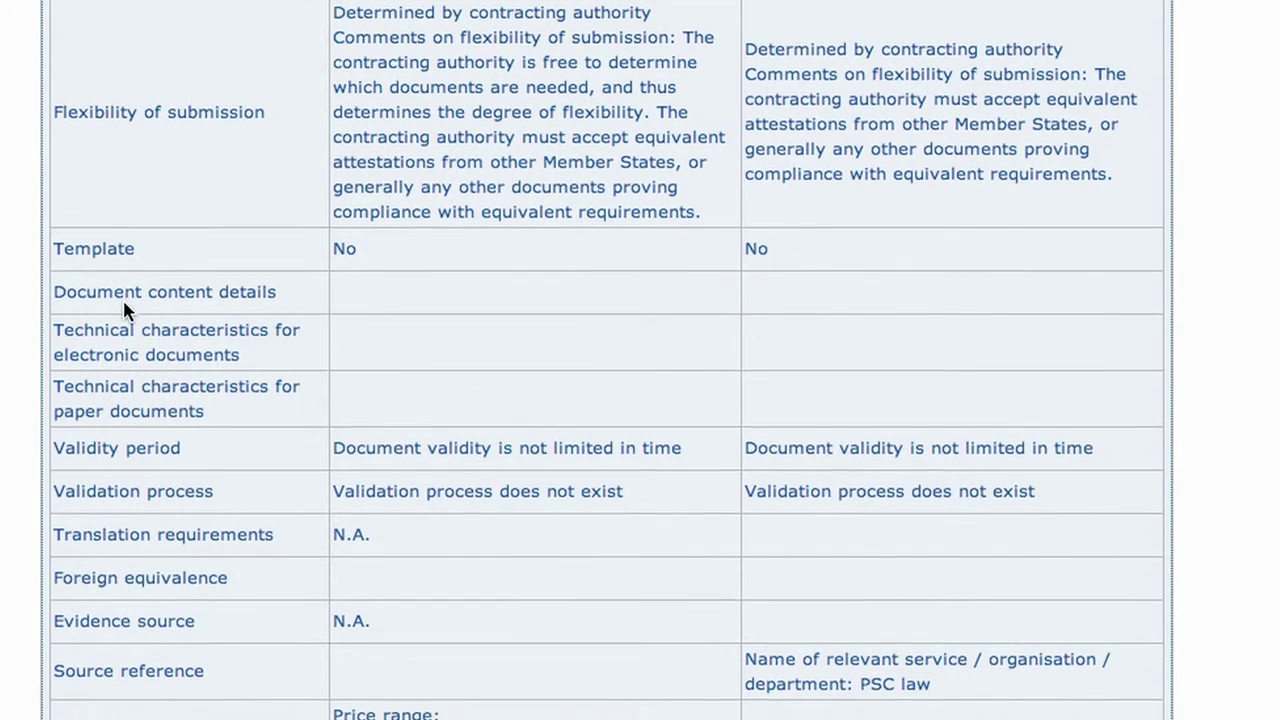
pyautogui.scroll(-1, 123, 310)
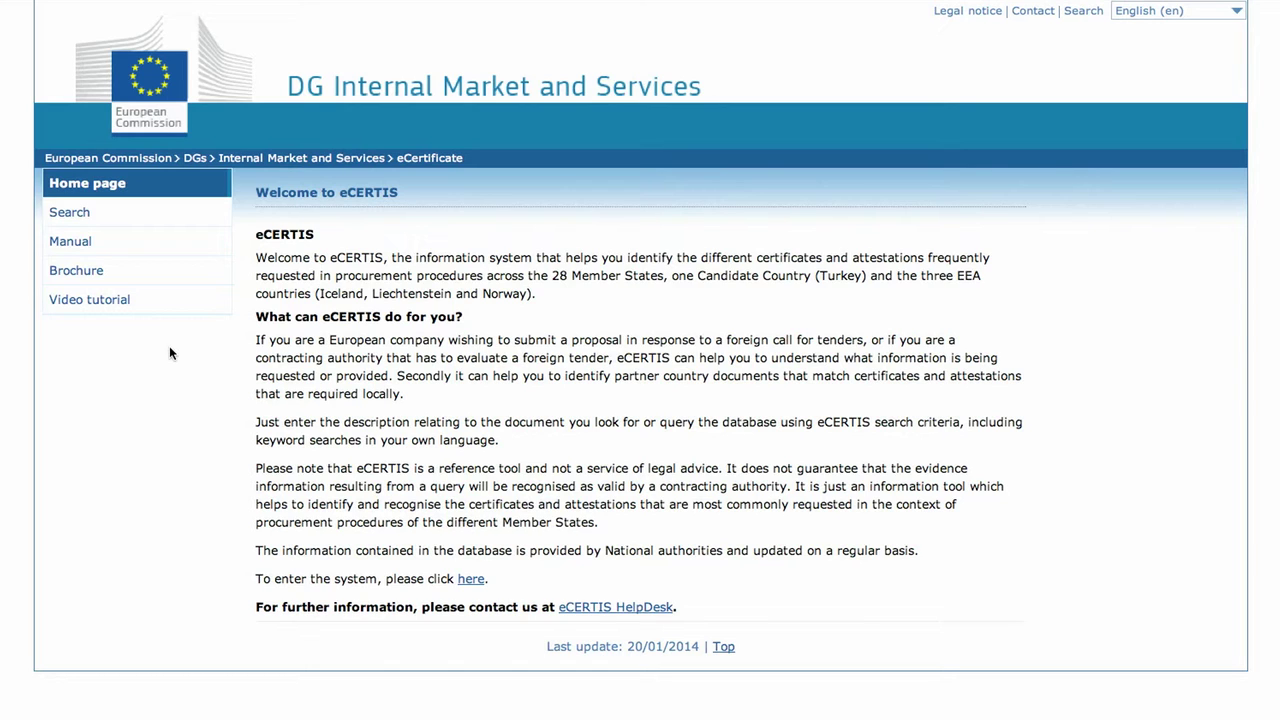
# - In a new document search, choose the set "Certificate required to participate in public procurements", Italy as the country and English as the available language
pyautogui.click(122, 222)
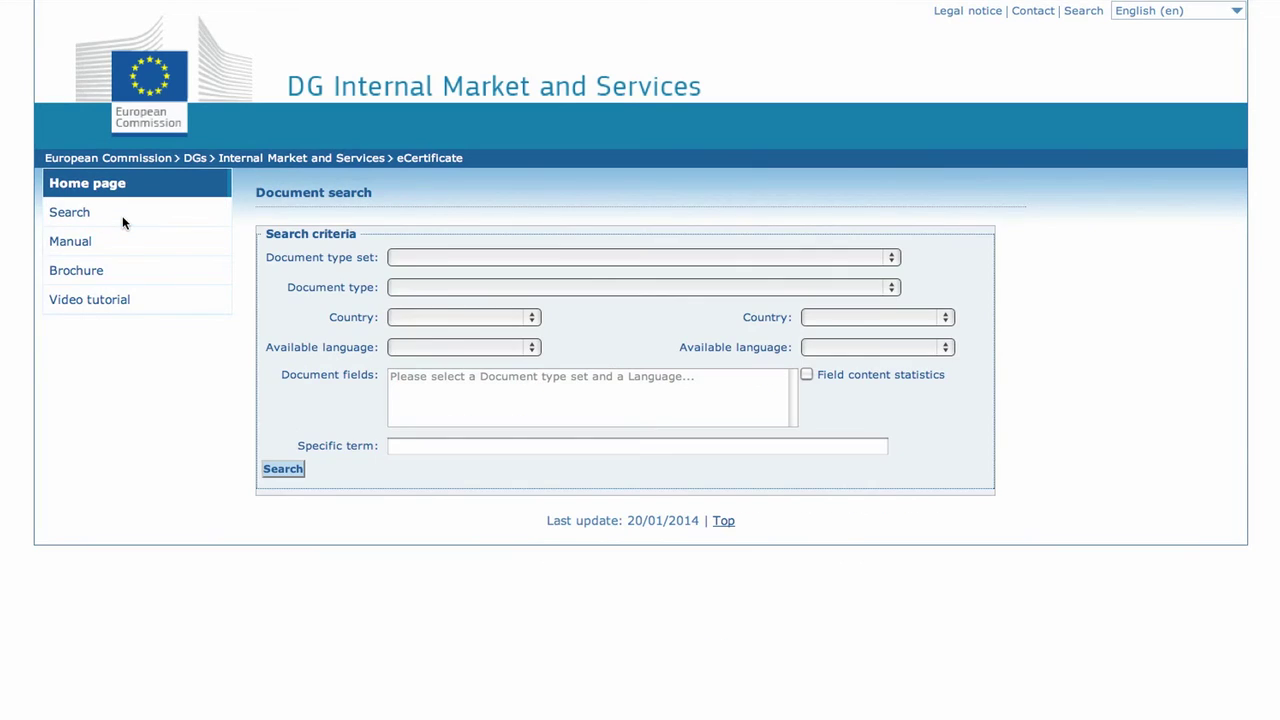
pyautogui.click(406, 258)
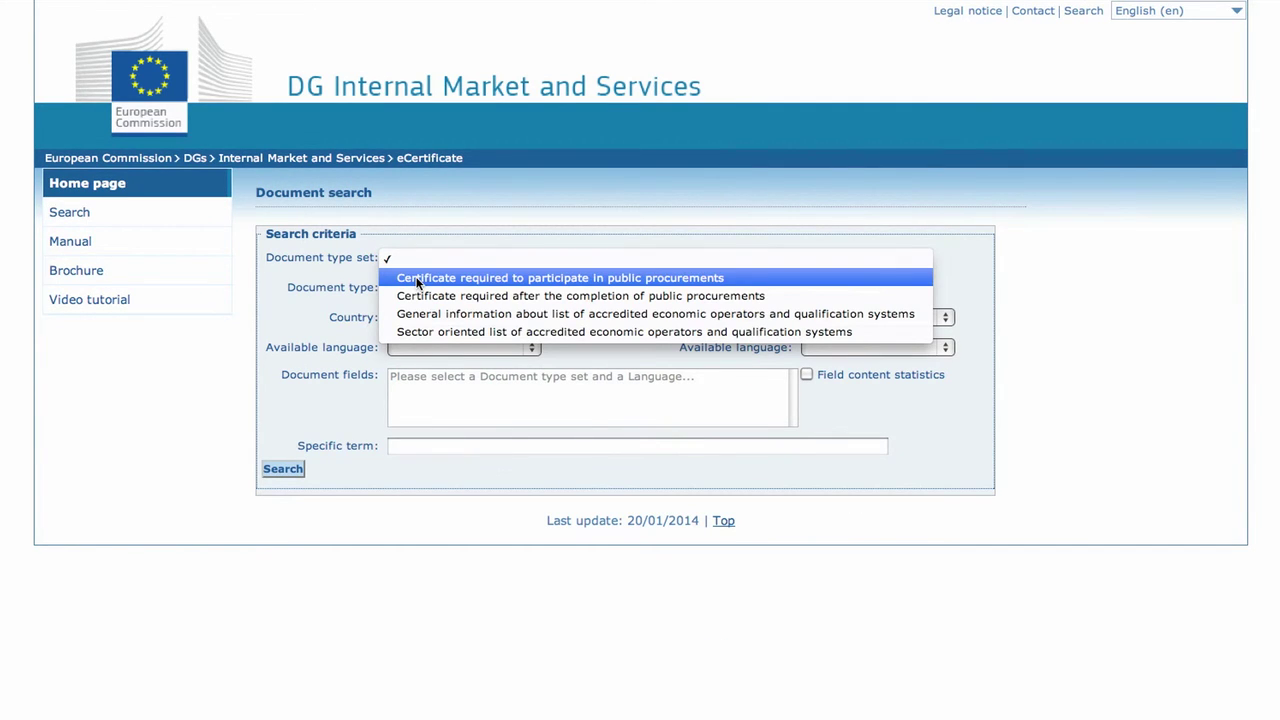
pyautogui.click(418, 279)
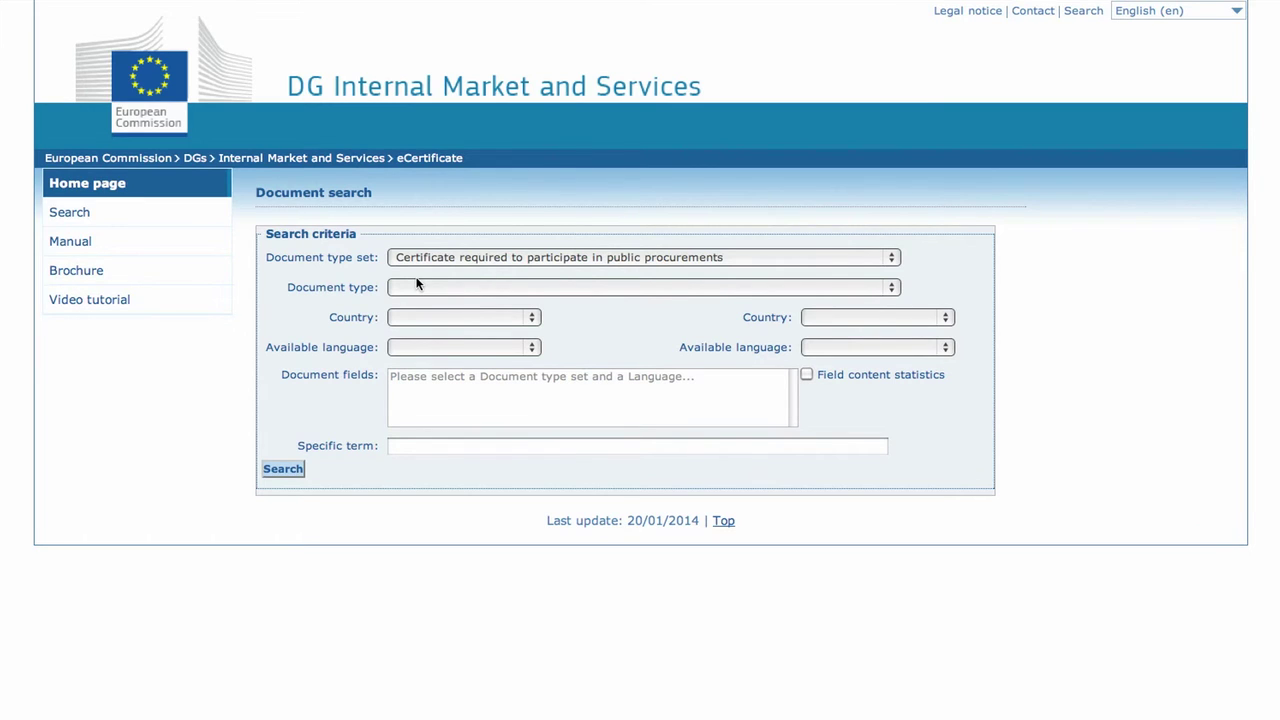
pyautogui.click(419, 311)
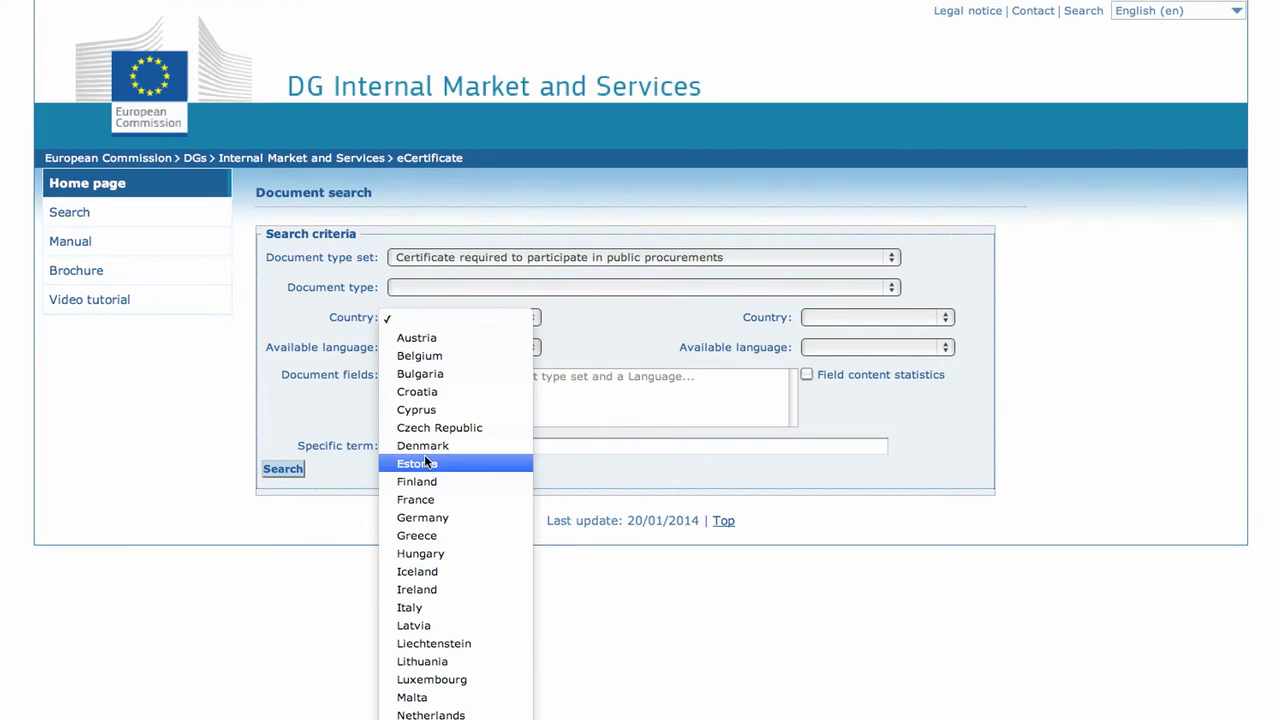
pyautogui.click(424, 607)
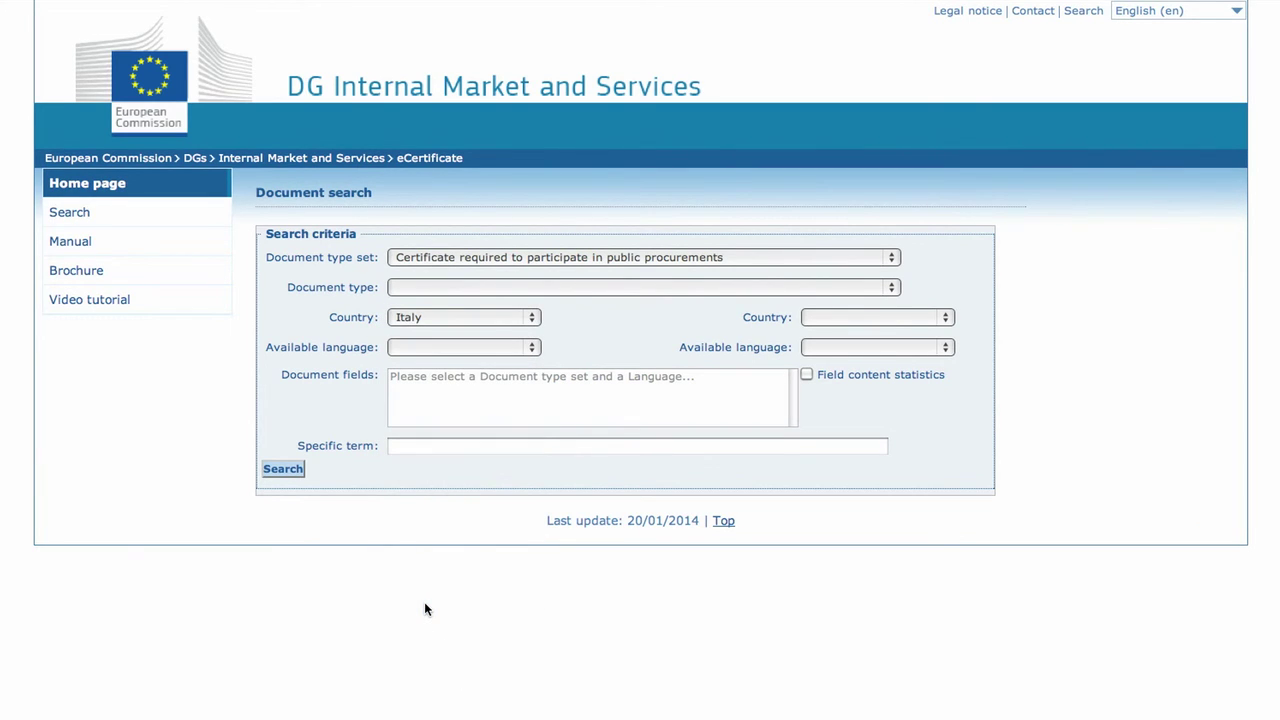
pyautogui.click(445, 347)
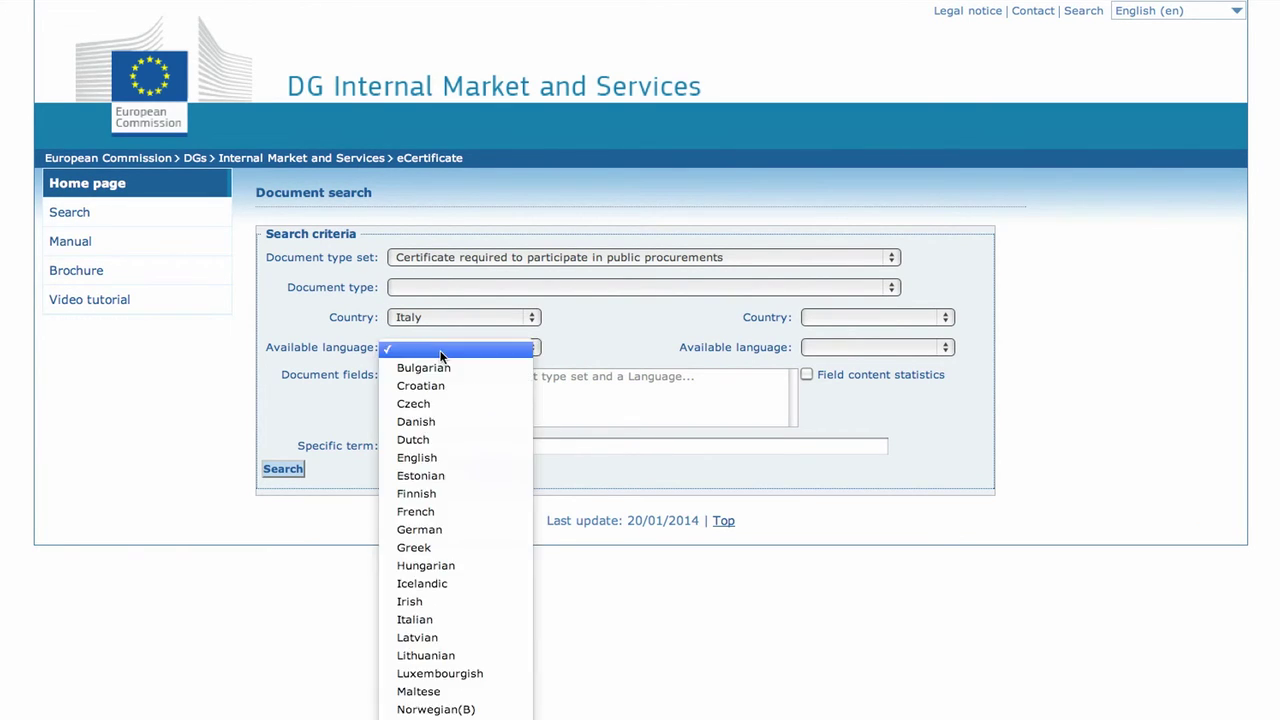
pyautogui.click(436, 457)
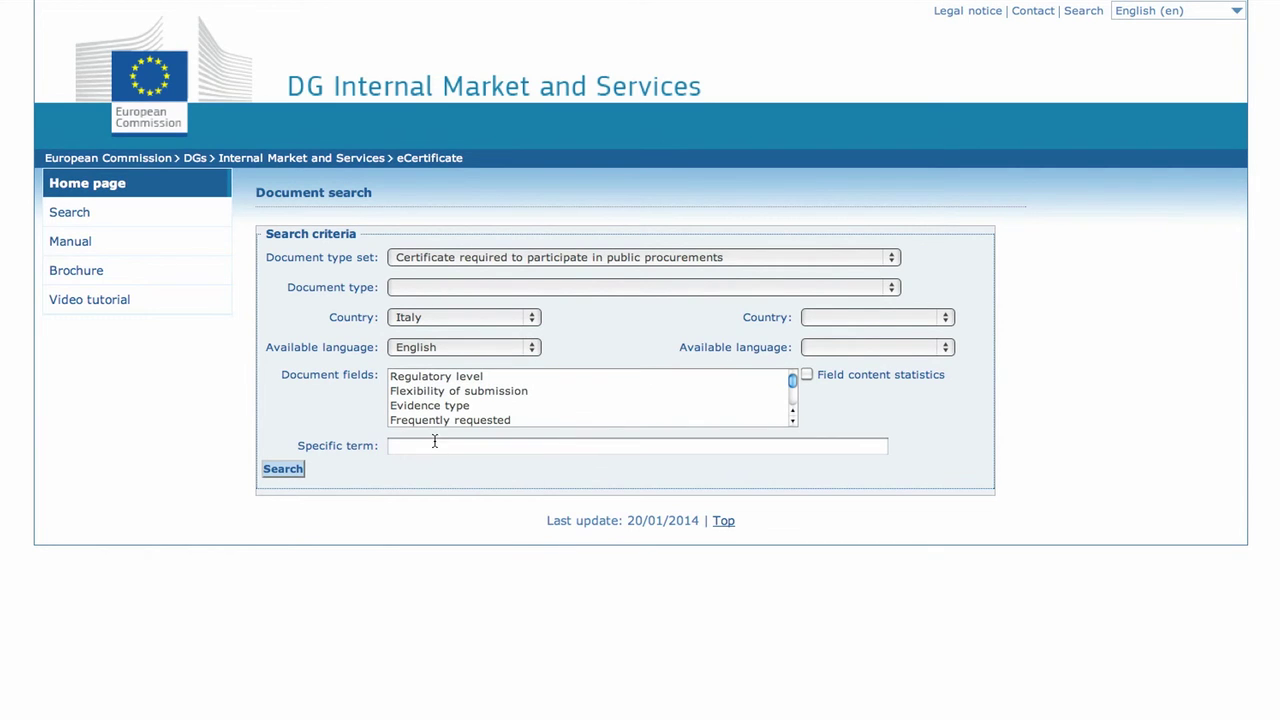
# - Restrict the search to the document field "Validity period", run it and review the validity texts of the Italian documents
pyautogui.scroll(-2, 436, 420)
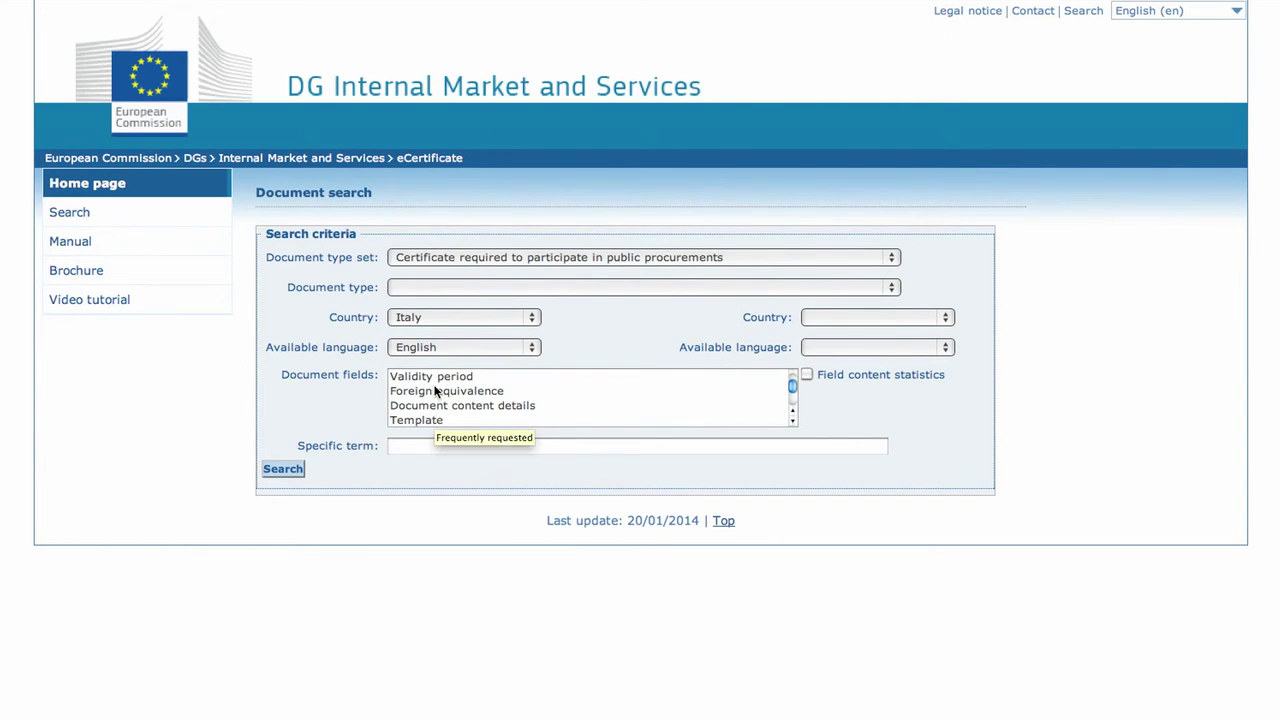
pyautogui.click(434, 380)
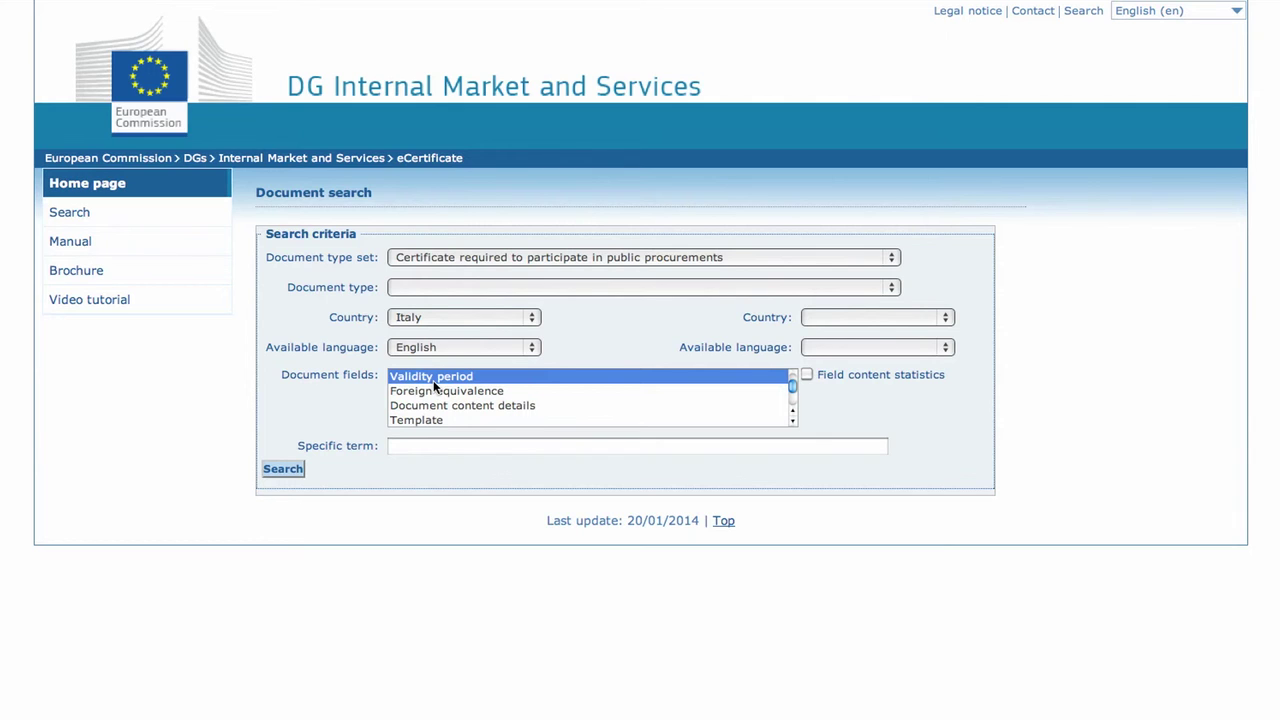
pyautogui.click(288, 471)
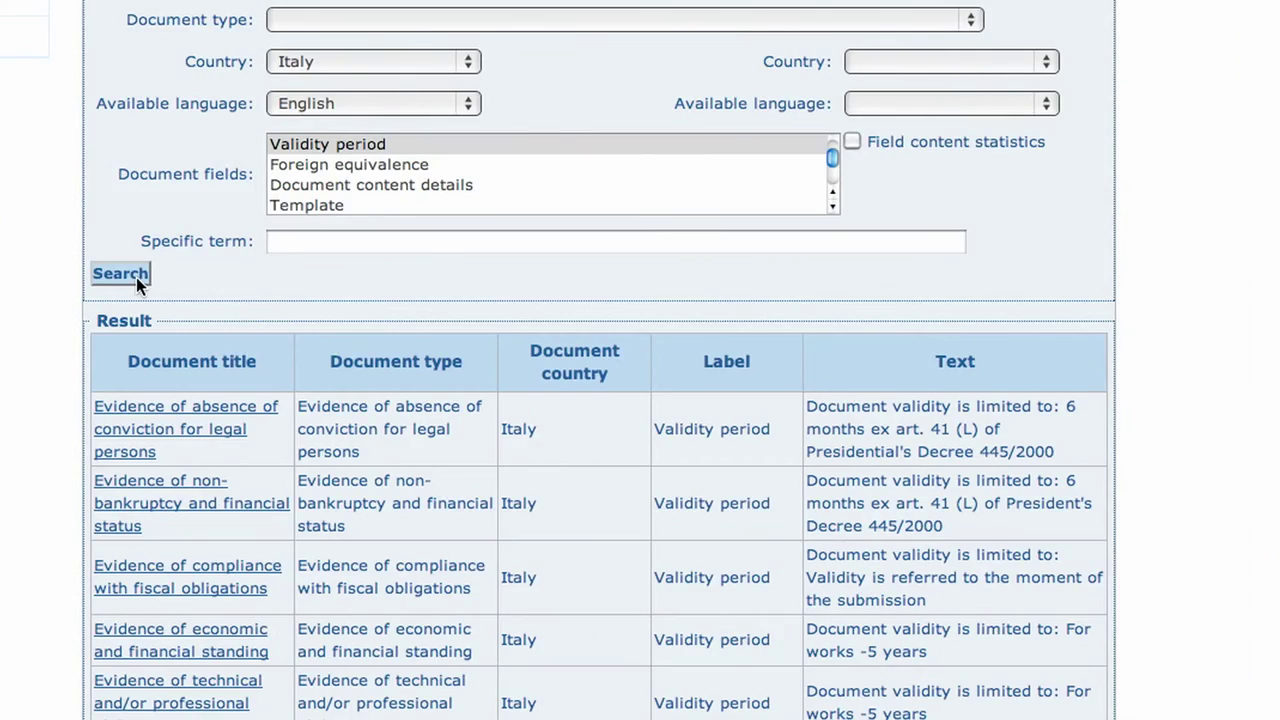
pyautogui.scroll(-4, 288, 471)
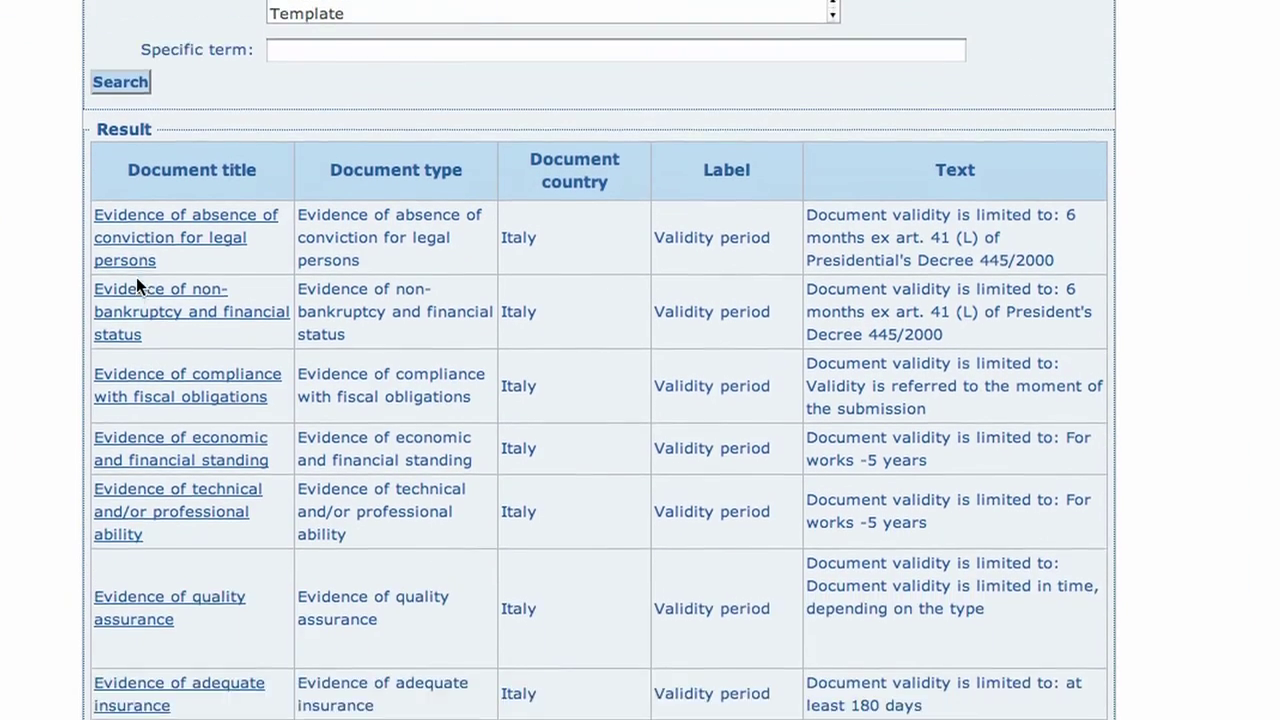
pyautogui.scroll(-5, 136, 277)
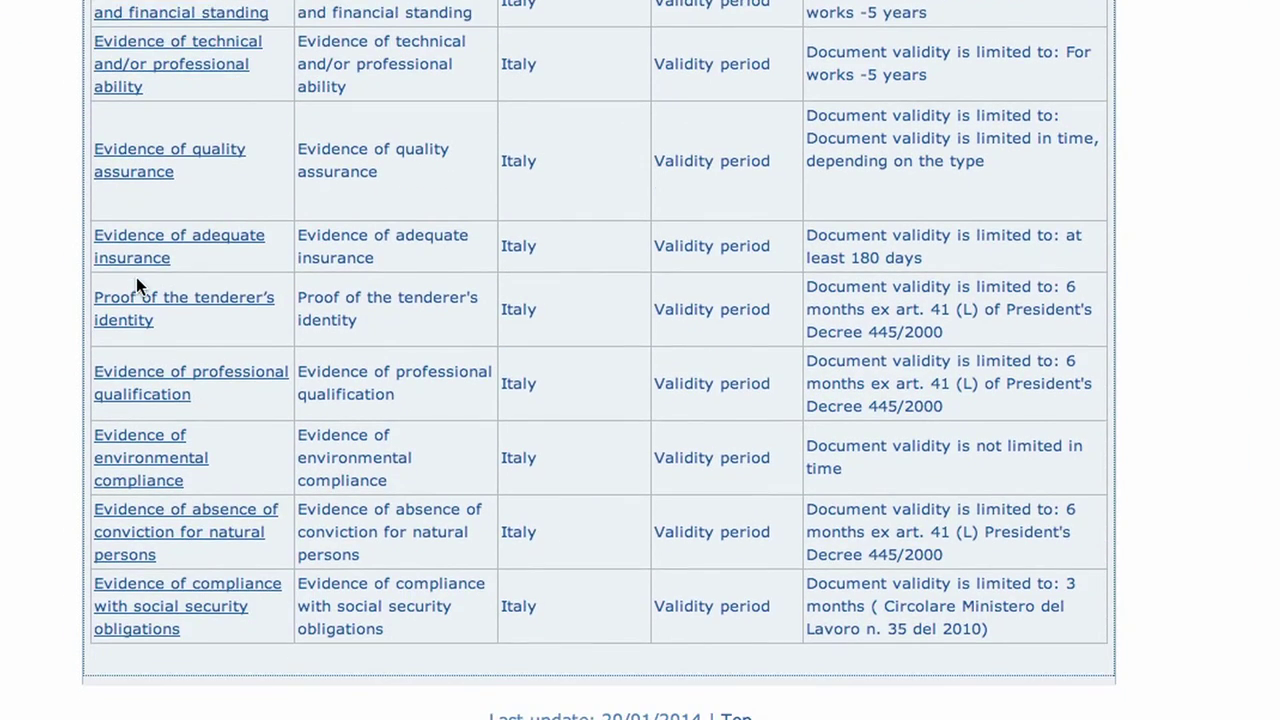
pyautogui.scroll(-1, 136, 285)
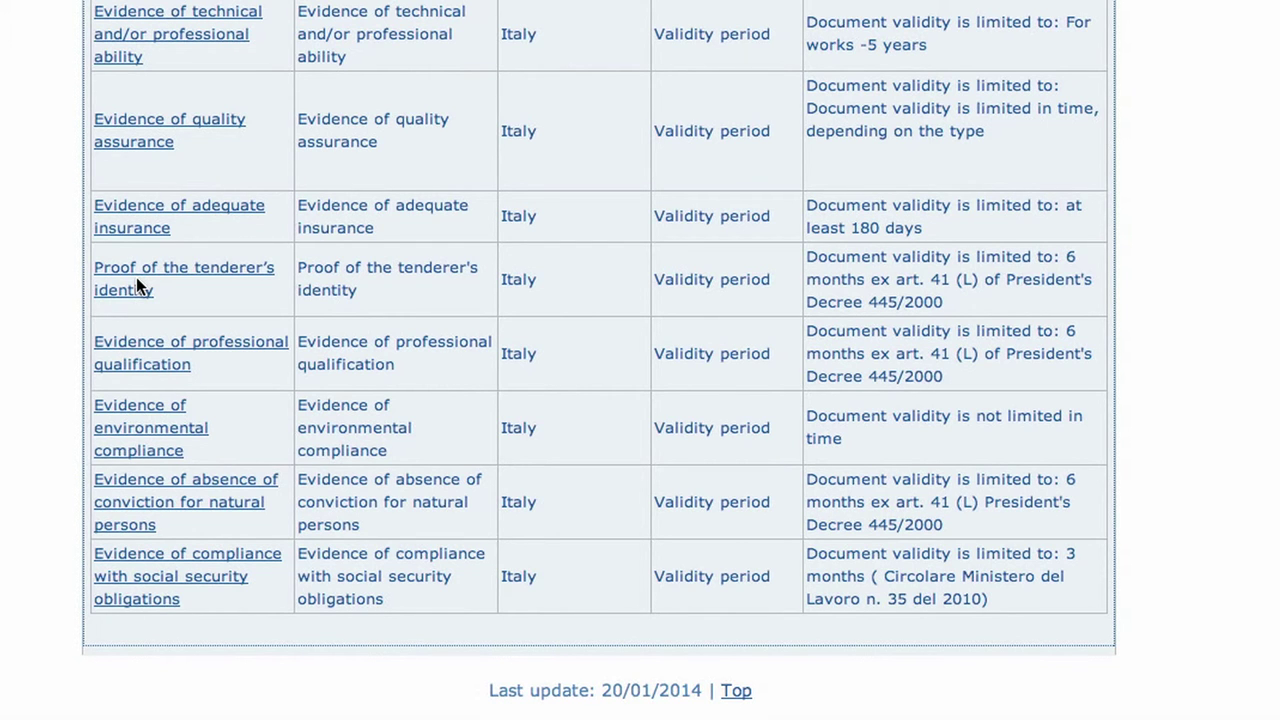
pyautogui.scroll(1, 136, 285)
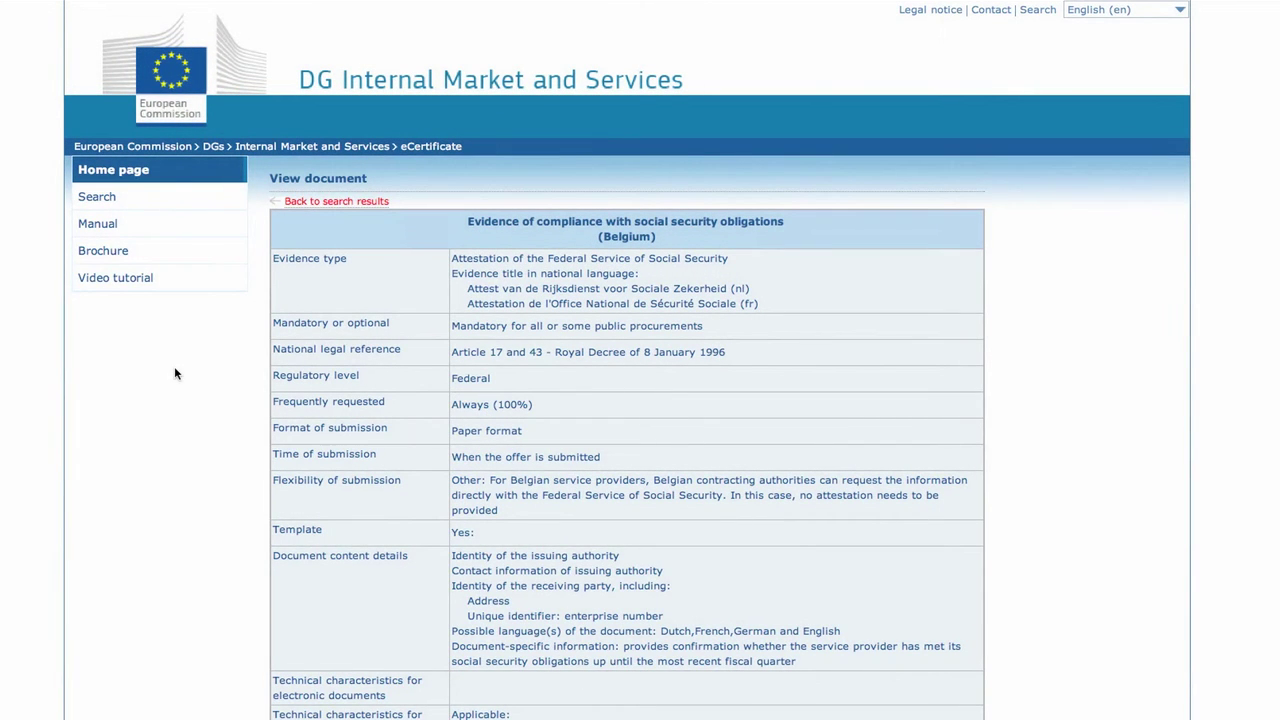
# - Return from the Belgian document to its search results and select "Evidence of compliance with social security obligations" for PDF generation
pyautogui.click(306, 202)
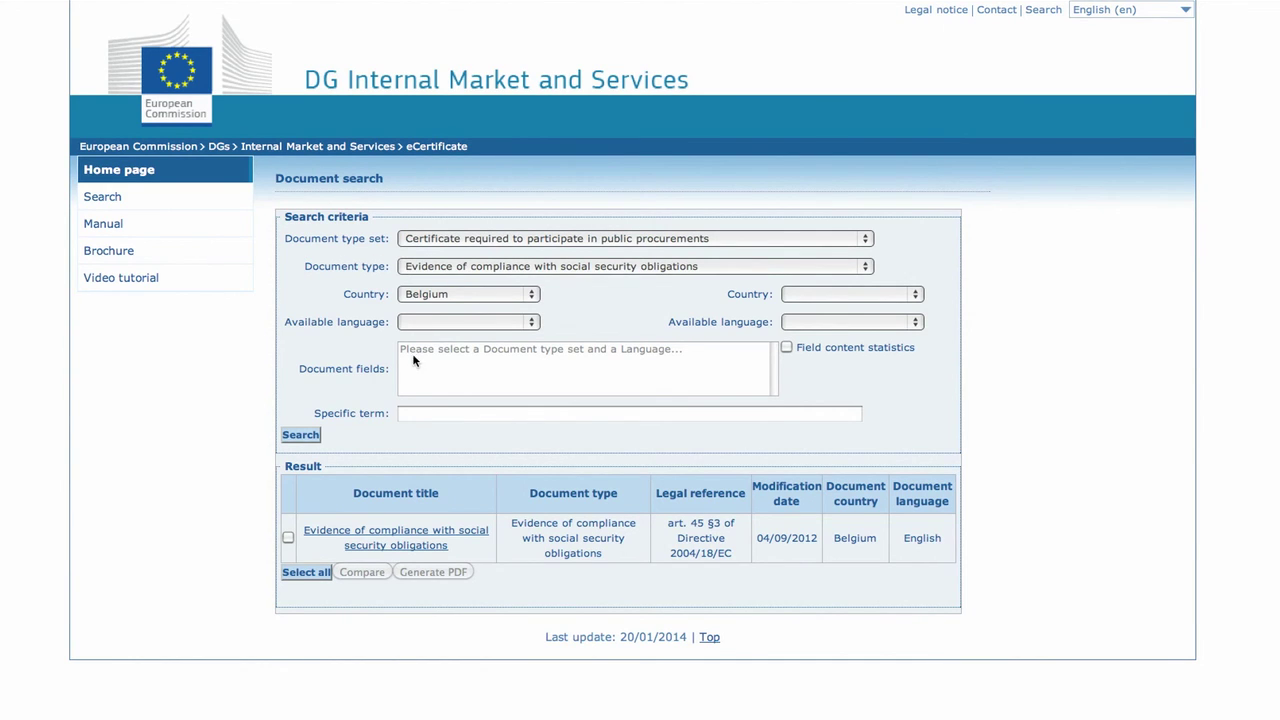
pyautogui.click(288, 538)
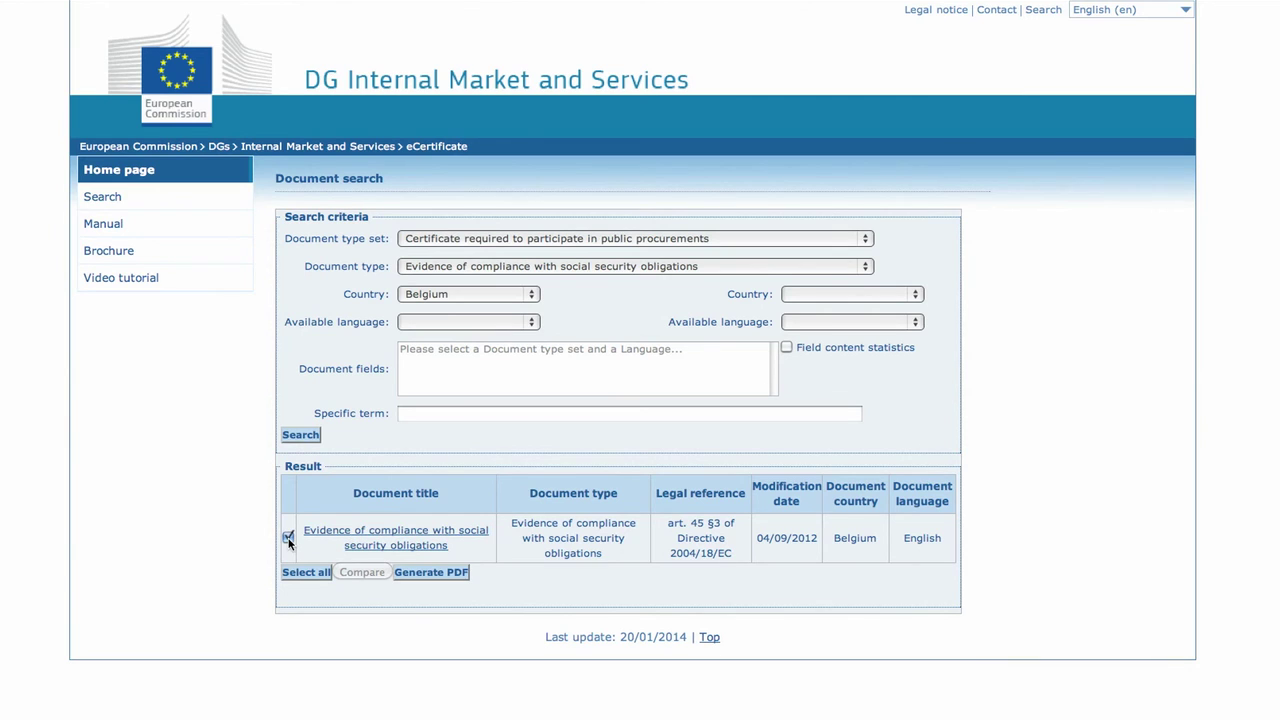
pyautogui.click(418, 576)
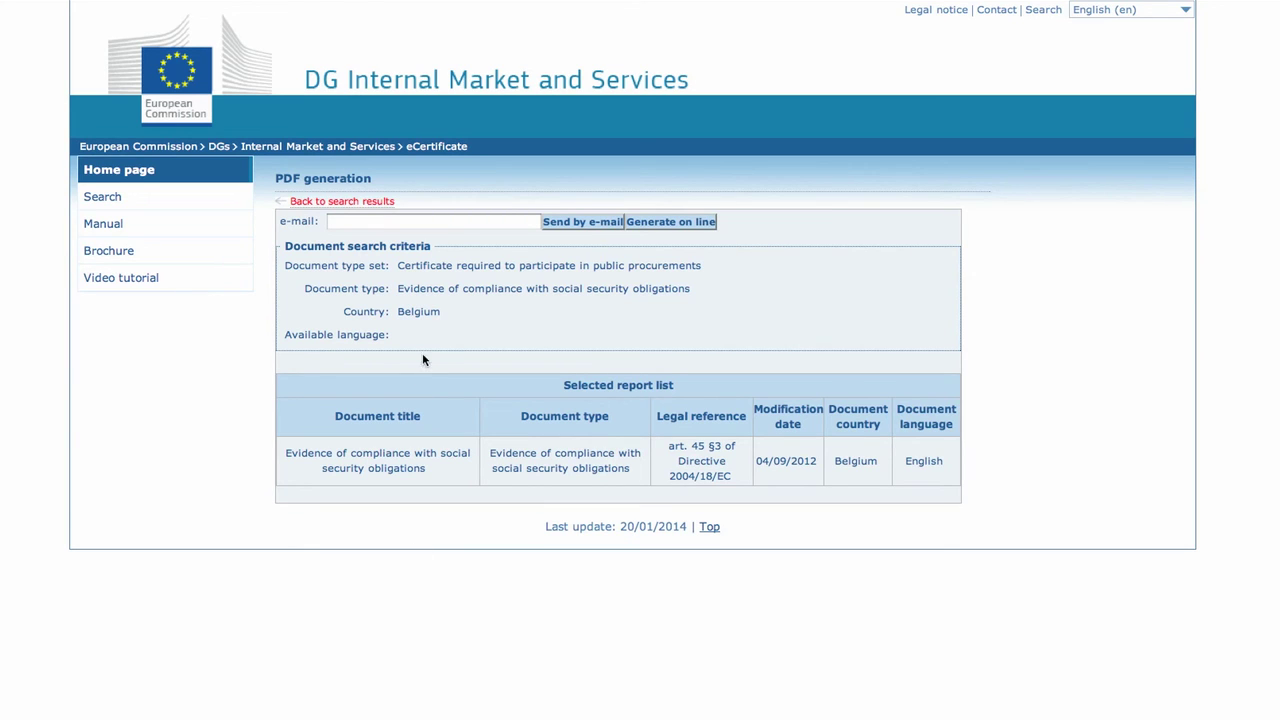
# - Enter the recipient's e-mail address, send the PDF report by e-mail and dismiss the confirmation
pyautogui.click(418, 226)
pyautogui.write('email@mailbox.com')
pyautogui.click(561, 225)
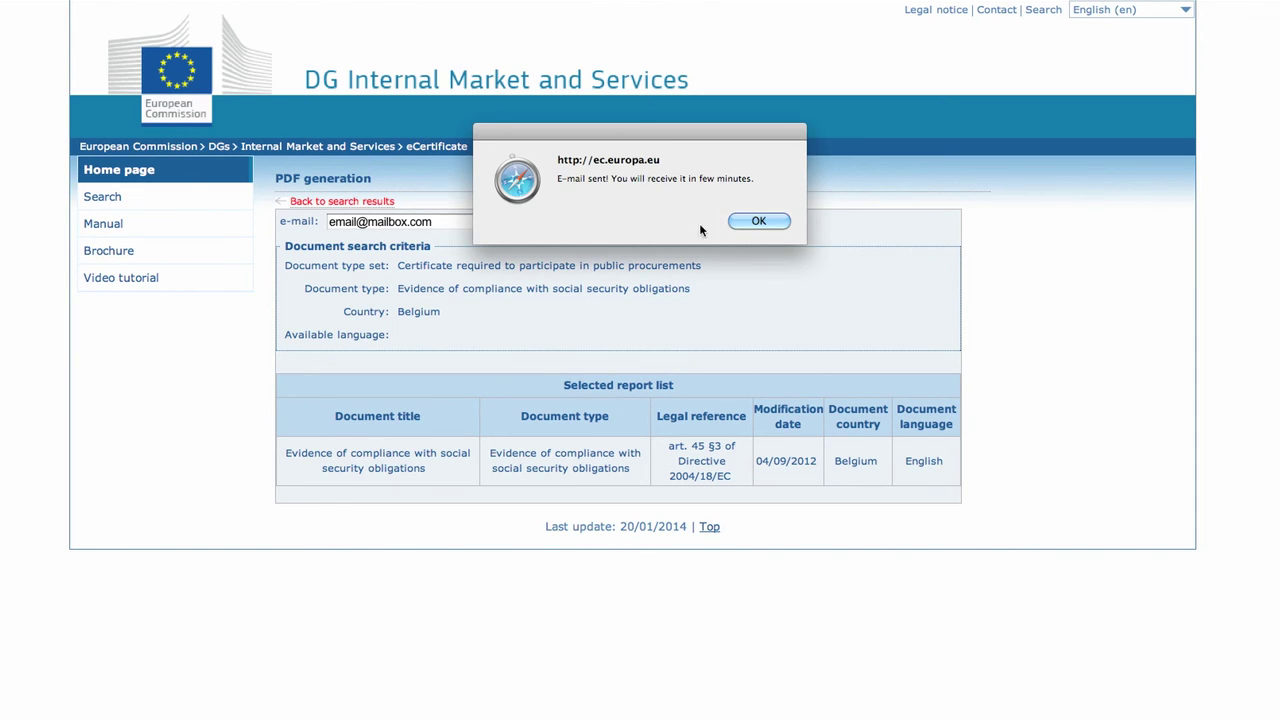
pyautogui.click(743, 222)
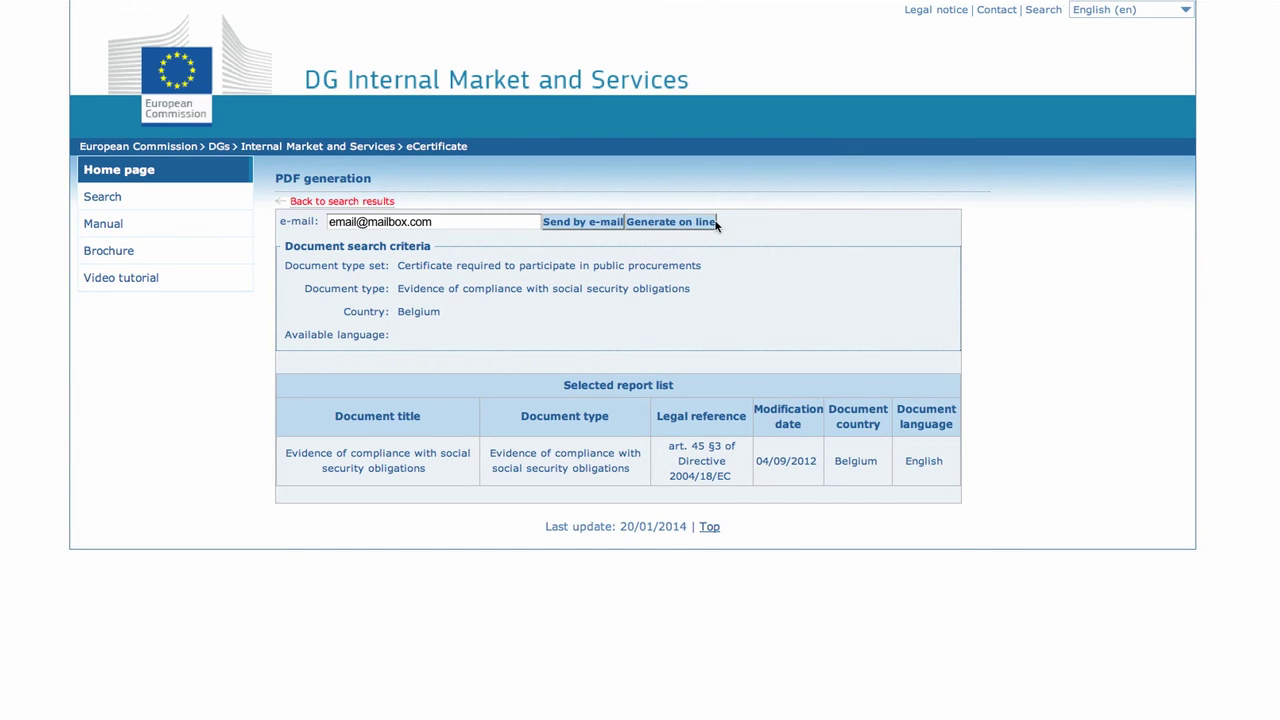
# - Generate the PDF report online and review its search criteria and document details pages
pyautogui.click(697, 222)
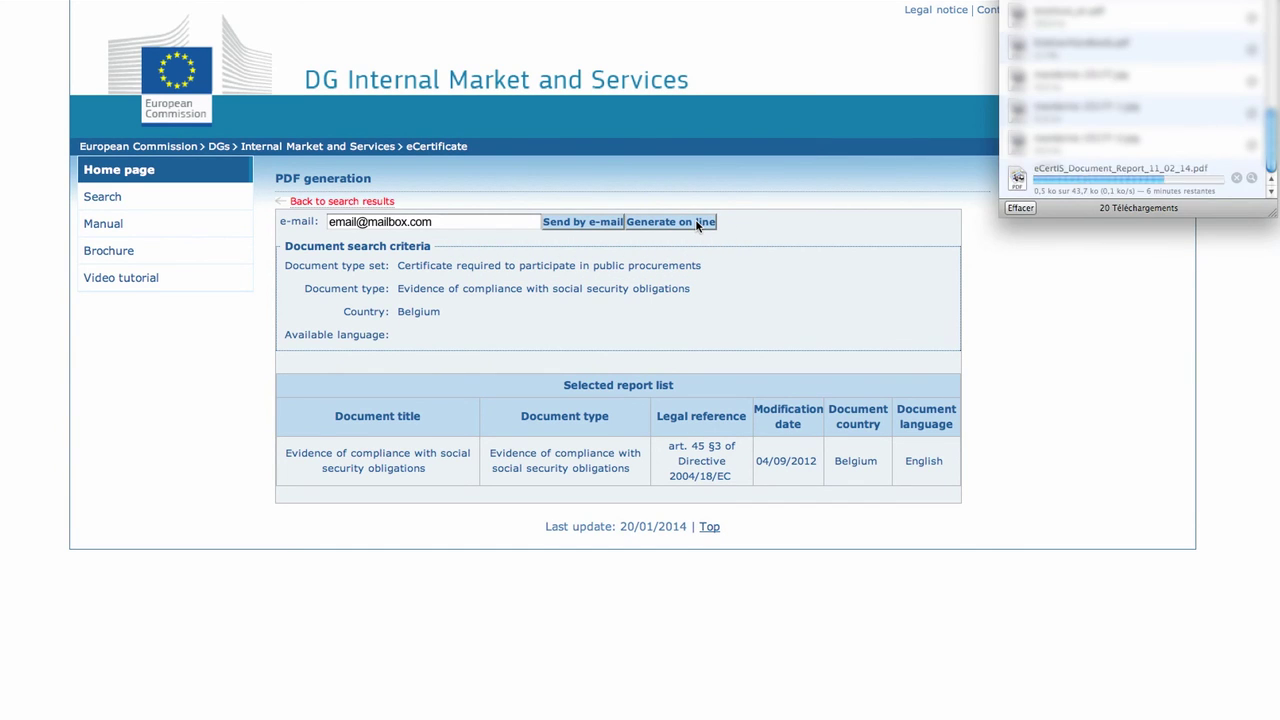
pyautogui.scroll(-10, 688, 215)
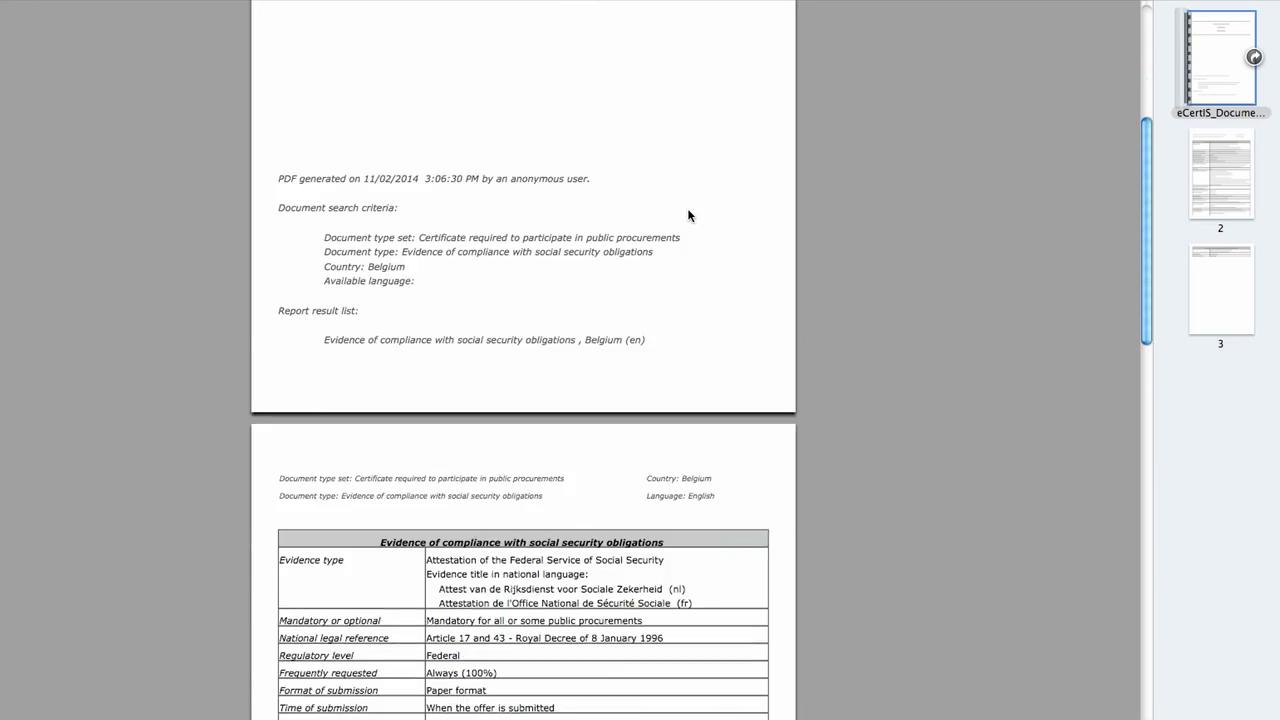
pyautogui.scroll(-5, 688, 215)
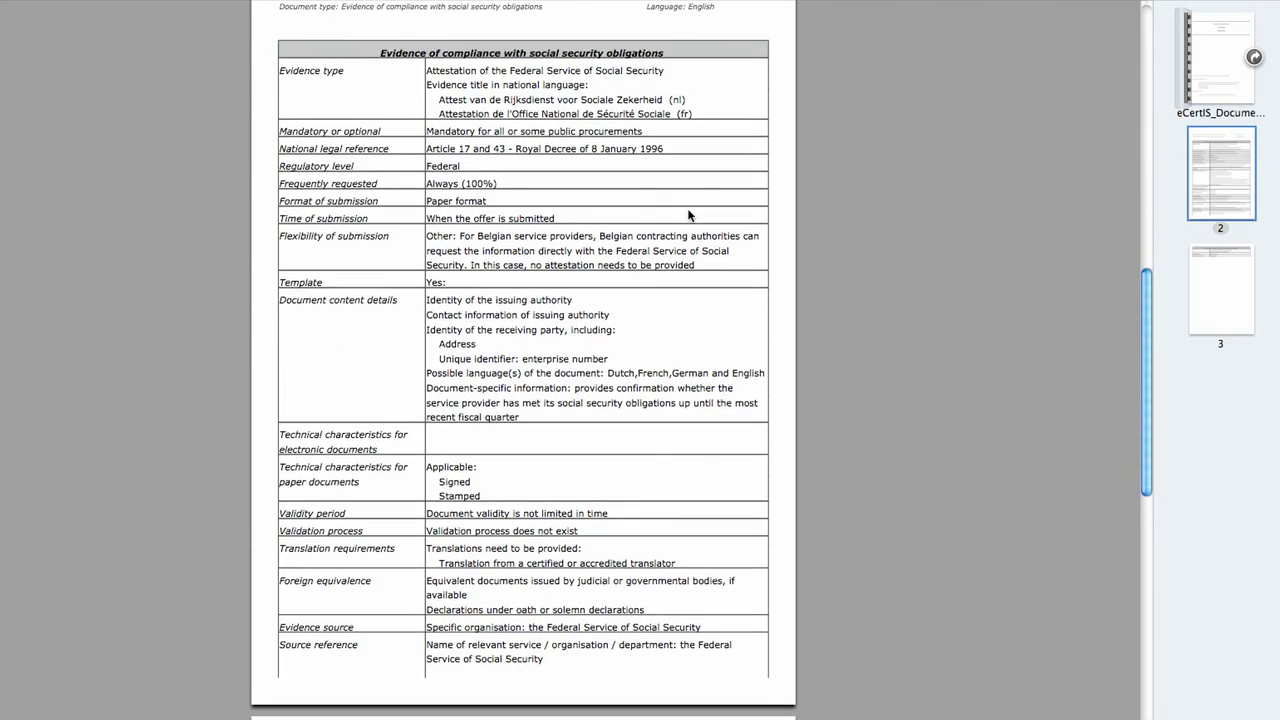